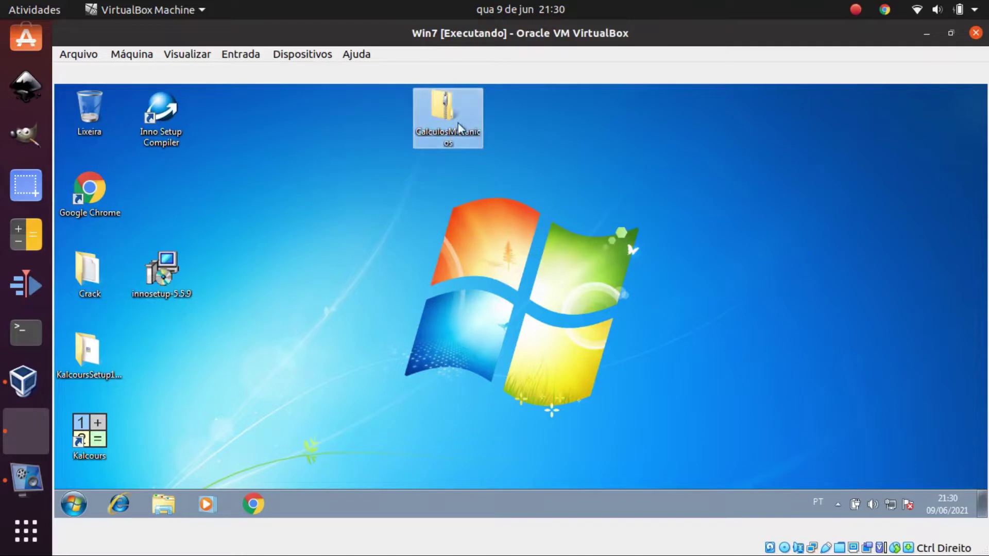
Extract the CalculosMecanicos zip archive to the desktop and close the extracted folder's window.
right_click(446, 125)
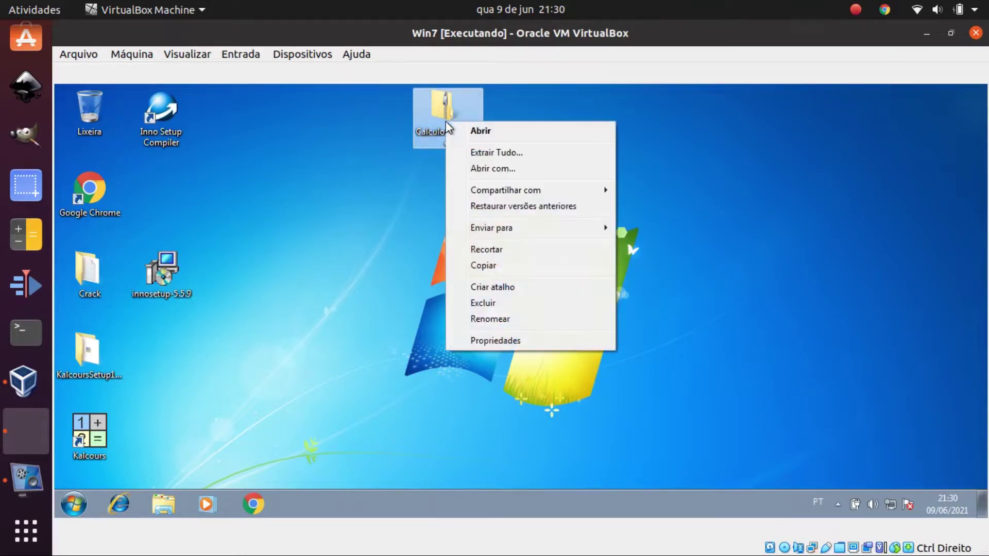
left_click(505, 155)
left_click(650, 431)
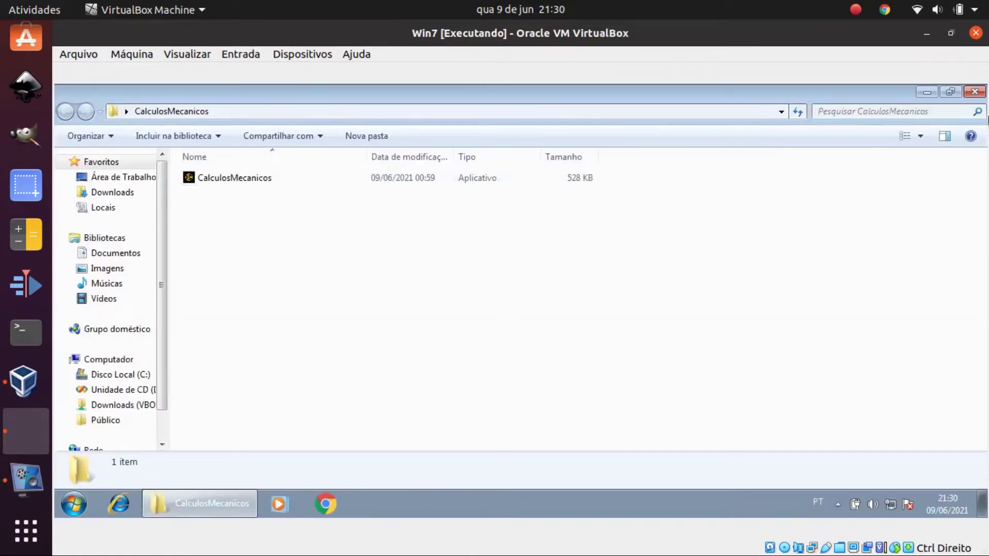
left_click(973, 92)
Open the extracted CalculosMecanicos folder and run its installer as administrator.
left_click_drag(164, 200, 229, 201)
right_click(228, 196)
left_click(237, 203)
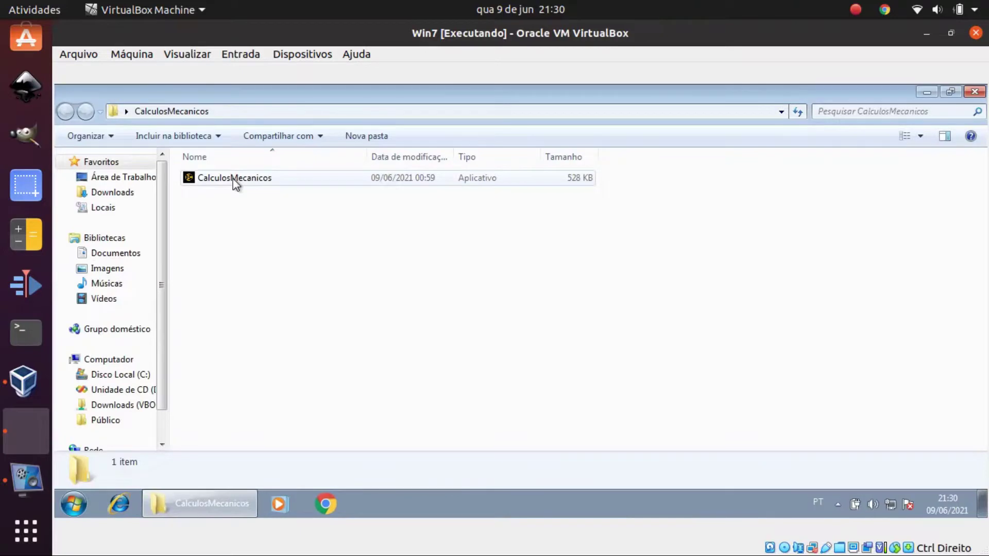
right_click(234, 184)
left_click(307, 206)
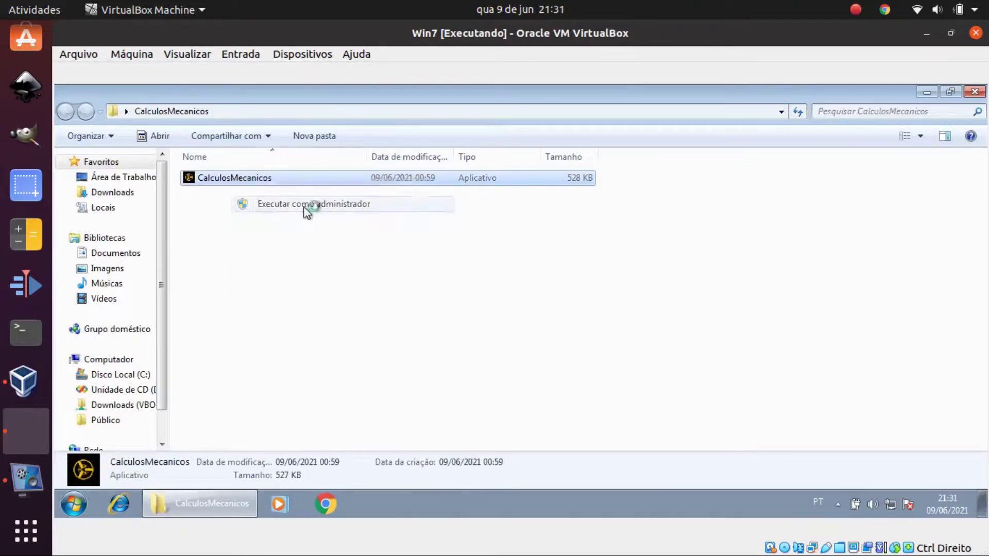
left_click(586, 332)
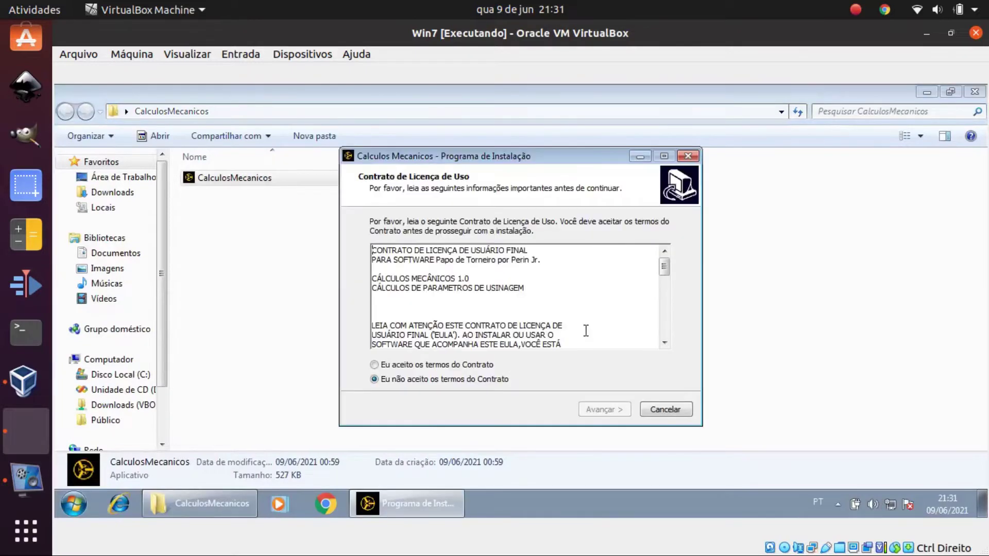
Accept the licence agreement, review its text and continue the installation.
left_click(375, 365)
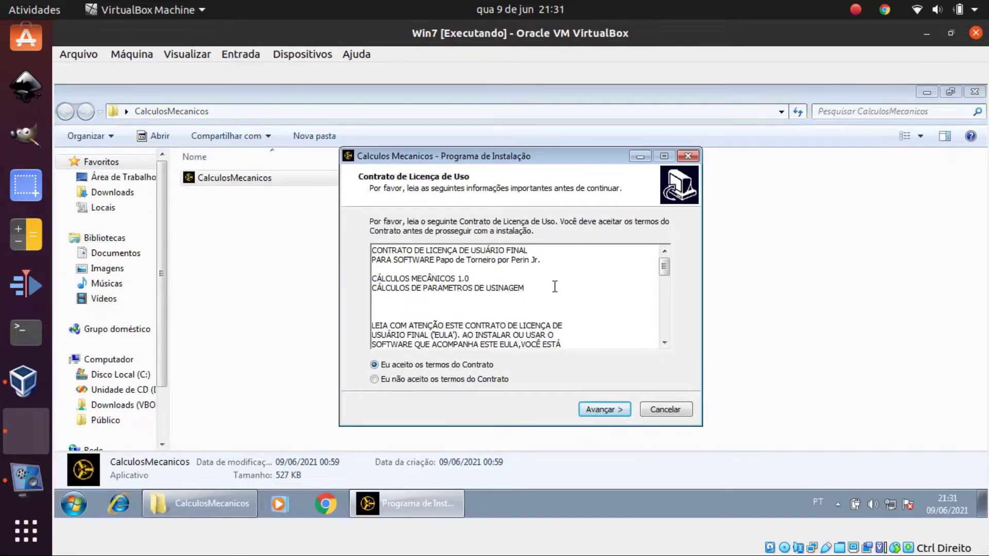
left_click_drag(665, 261, 664, 331)
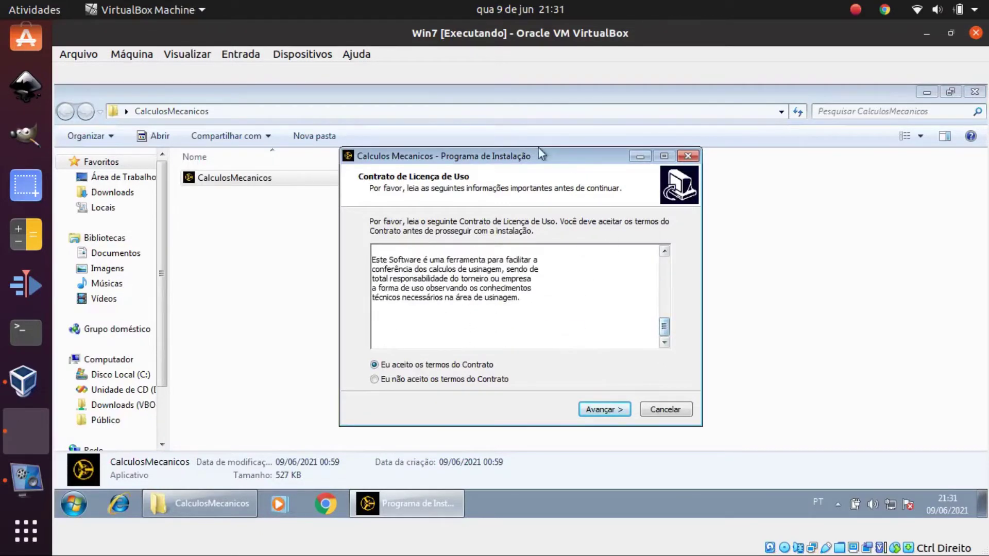
left_click_drag(533, 158, 475, 113)
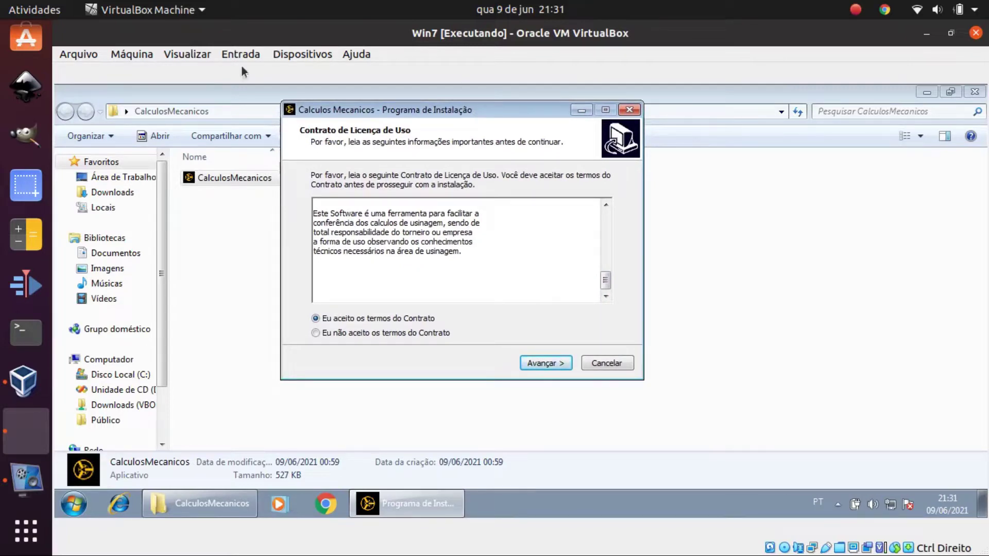
left_click_drag(608, 289, 609, 221)
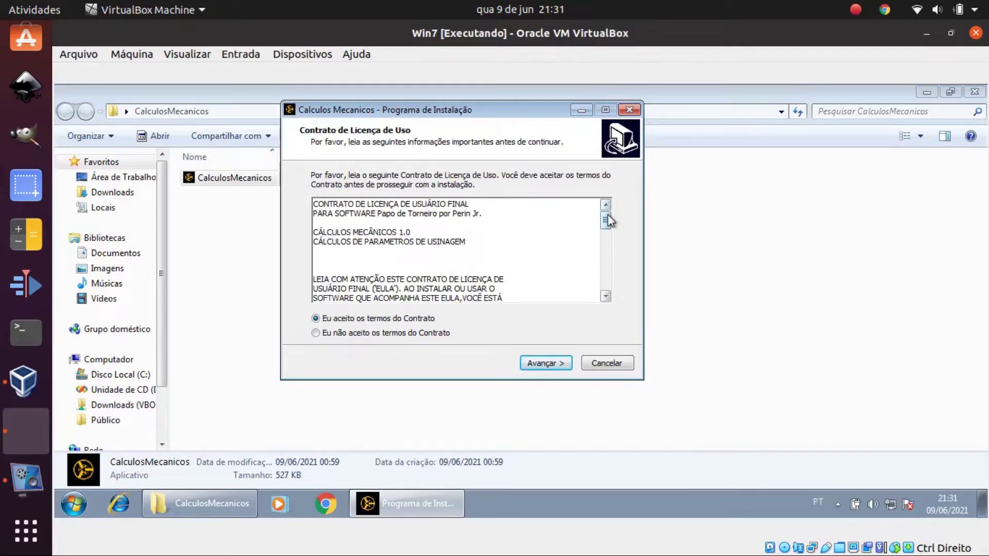
left_click_drag(607, 220, 607, 260)
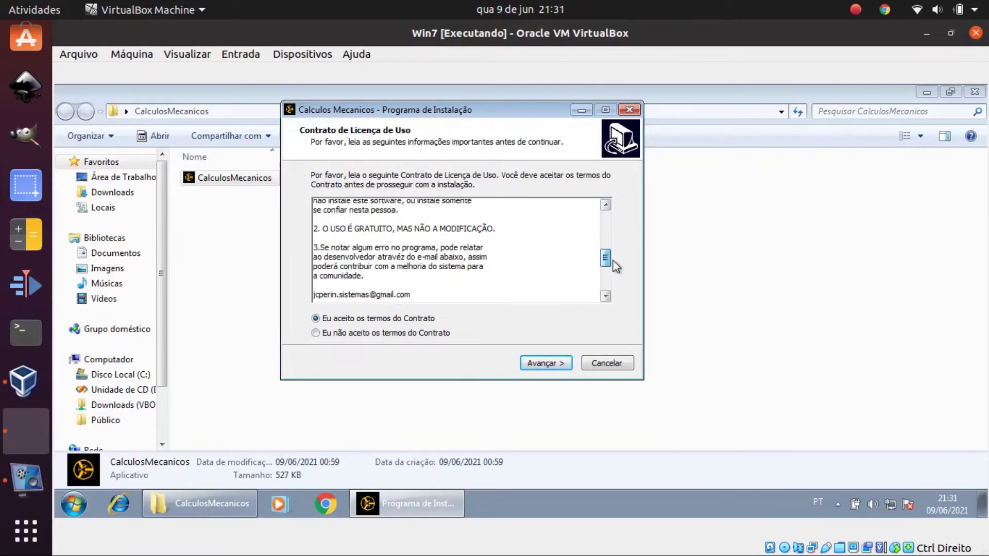
left_click(542, 364)
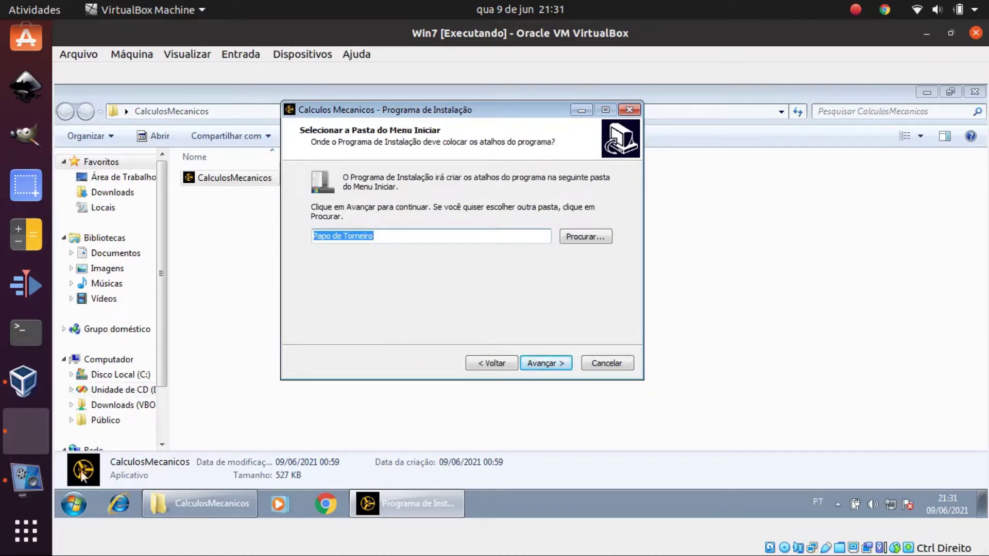
left_click(73, 504)
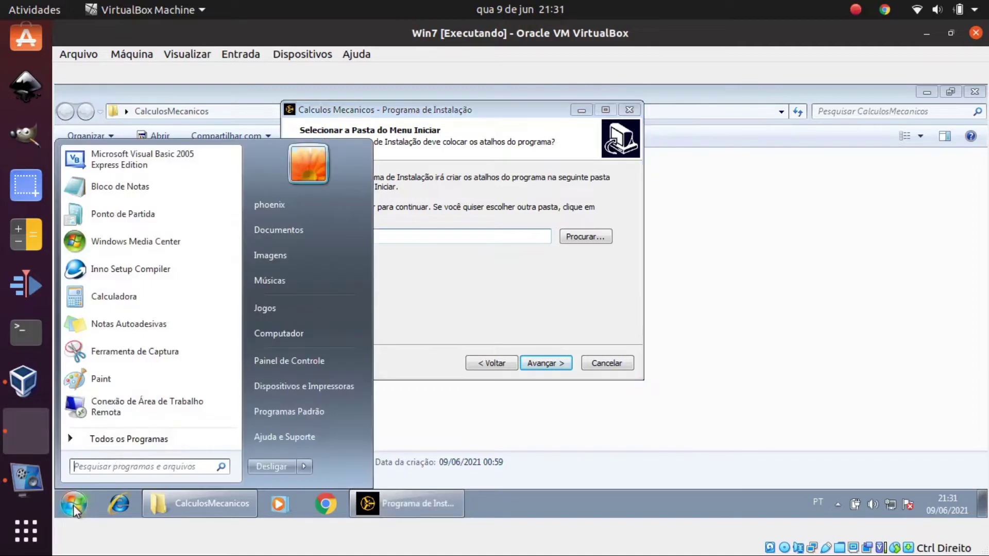
left_click(131, 439)
left_click(533, 297)
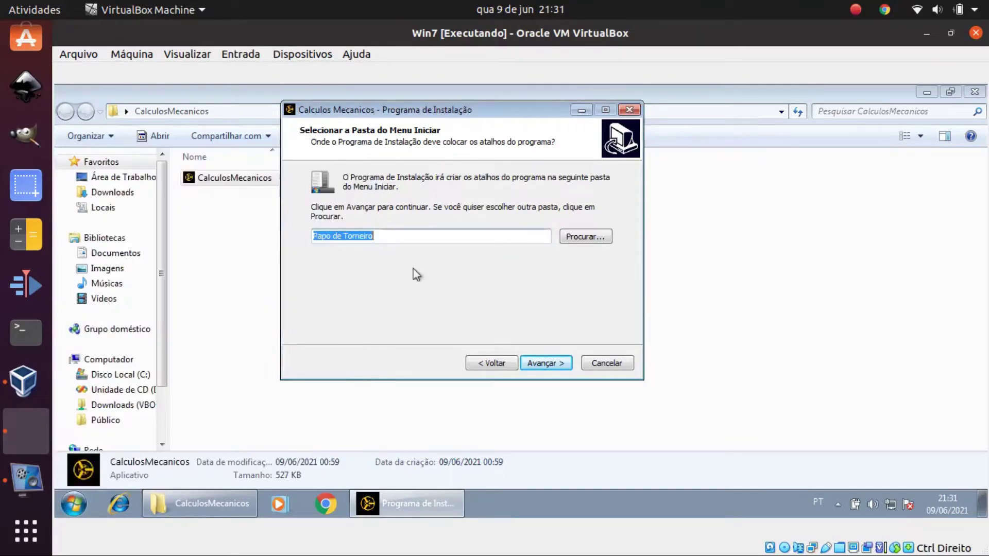
Install Calculos Mecanicos with the Papo de Torneiro Start menu folder and a desktop icon, and launch it on finishing.
left_click(562, 365)
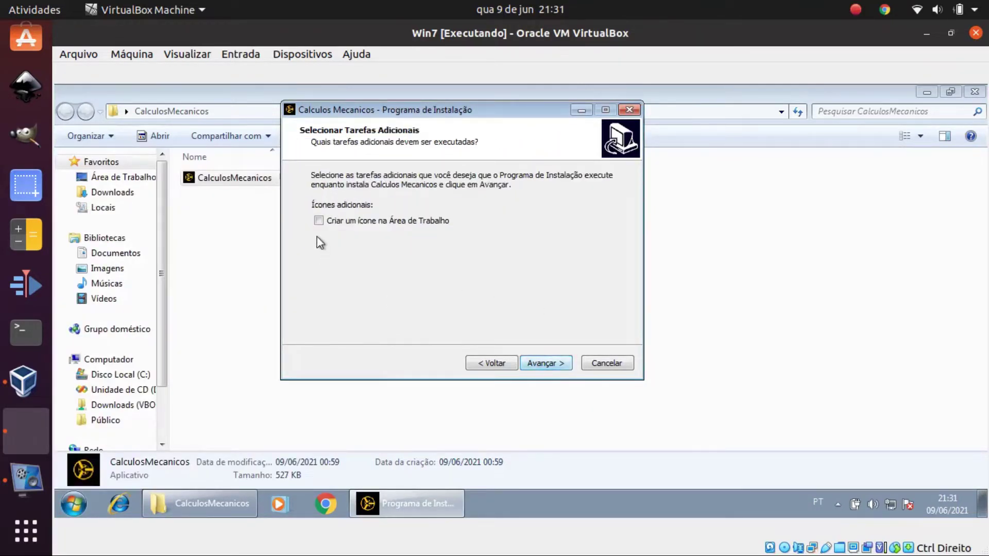
left_click(547, 363)
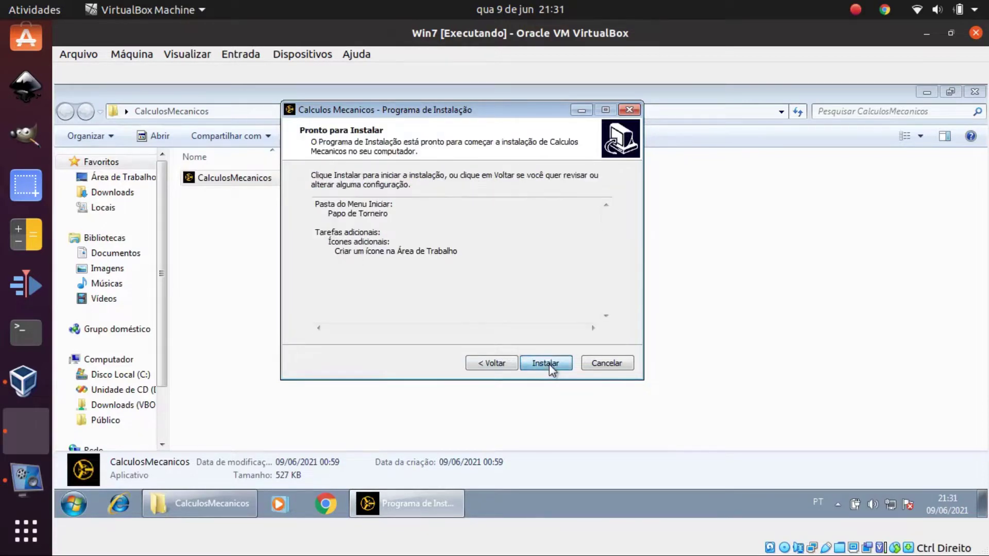
left_click(547, 363)
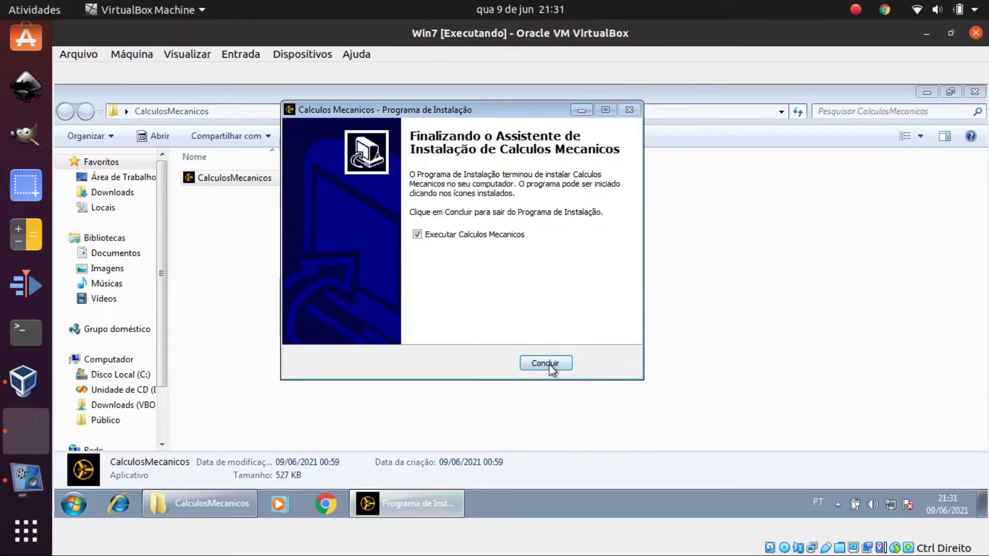
left_click(546, 364)
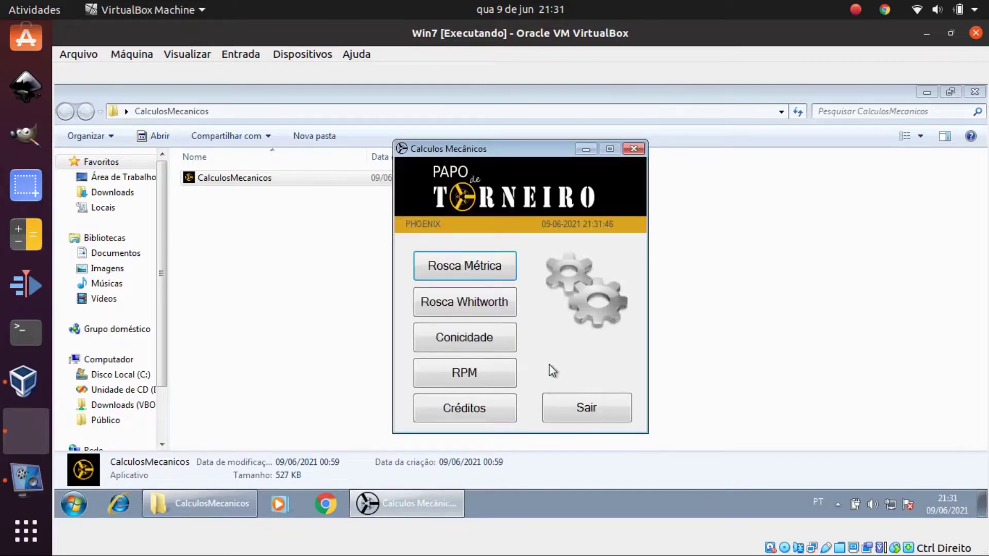
key("Control_R+p")
left_click(976, 33)
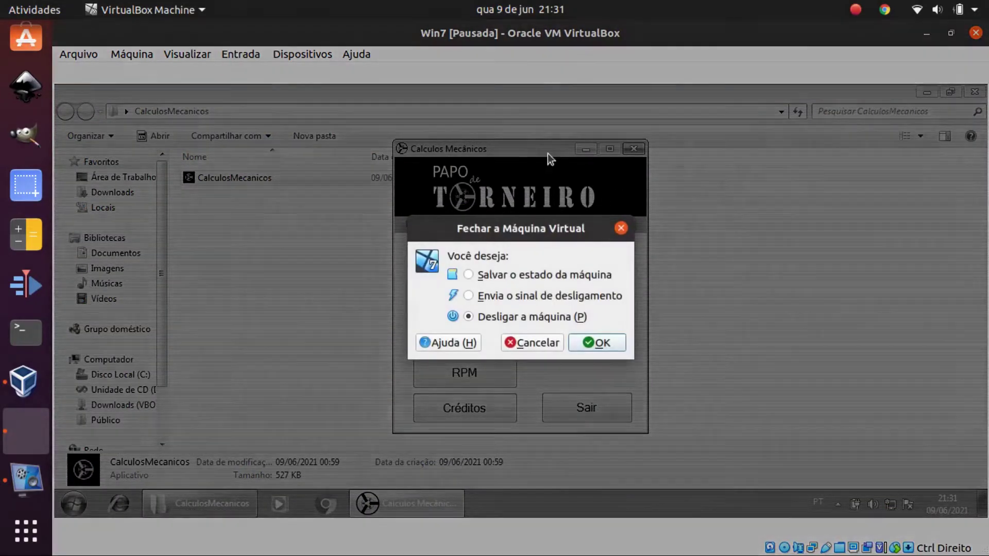
left_click(541, 343)
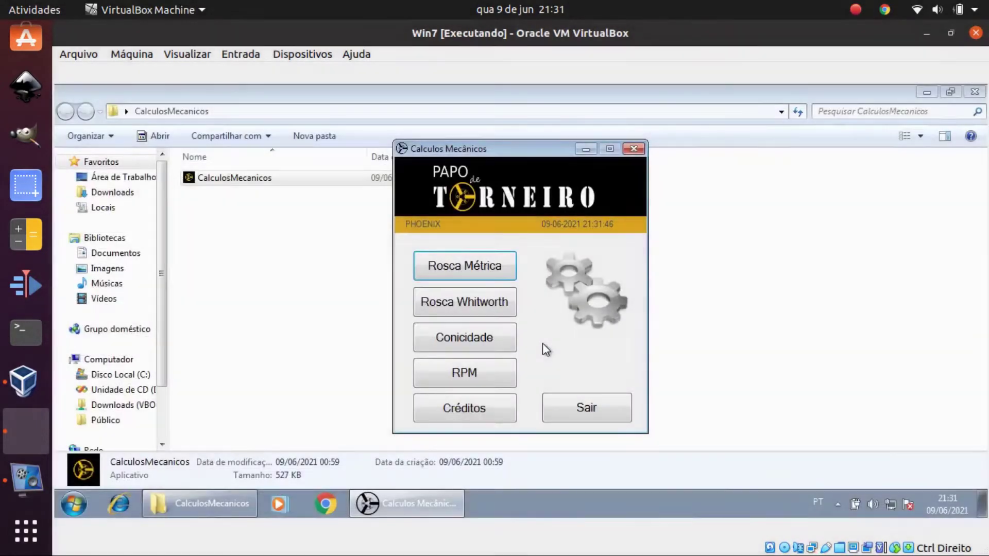
Close the installer folder window and move the Calculos Mecânicos window aside to locate its new desktop shortcut.
left_click(974, 92)
left_click_drag(515, 152, 623, 108)
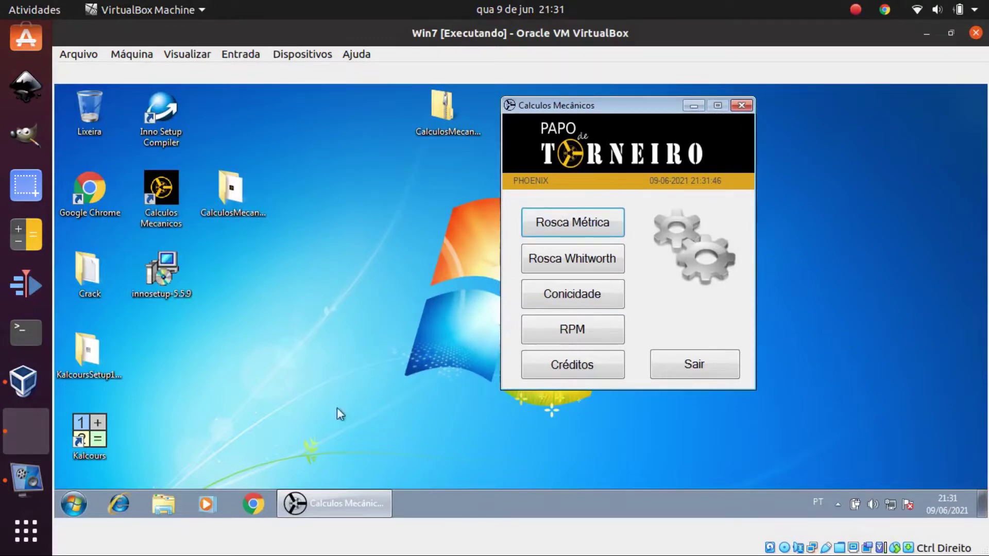
left_click(163, 196)
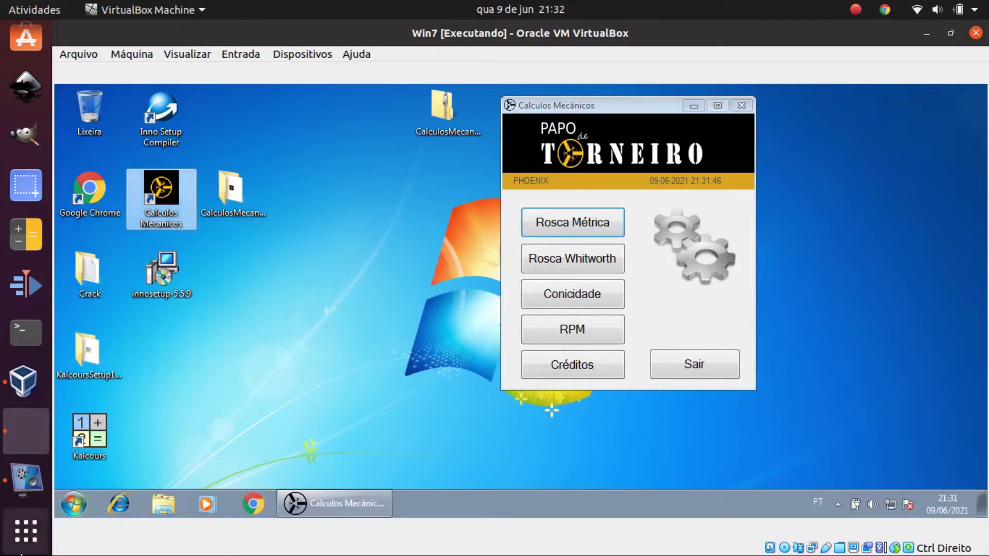
Expand the Papo de Torneiro group among the installed programs to check its shortcuts.
left_click(71, 507)
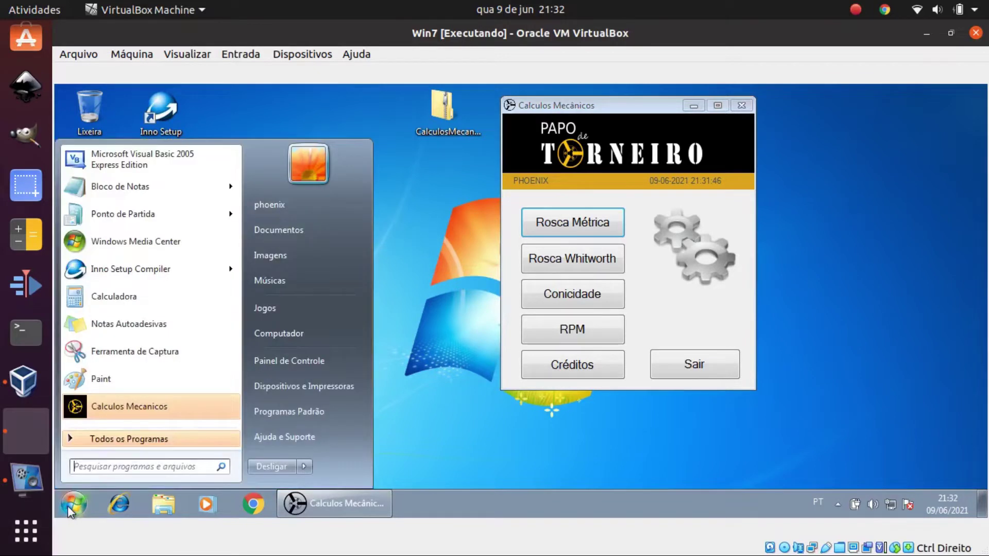
left_click(130, 444)
scroll(136, 412, "down", 1)
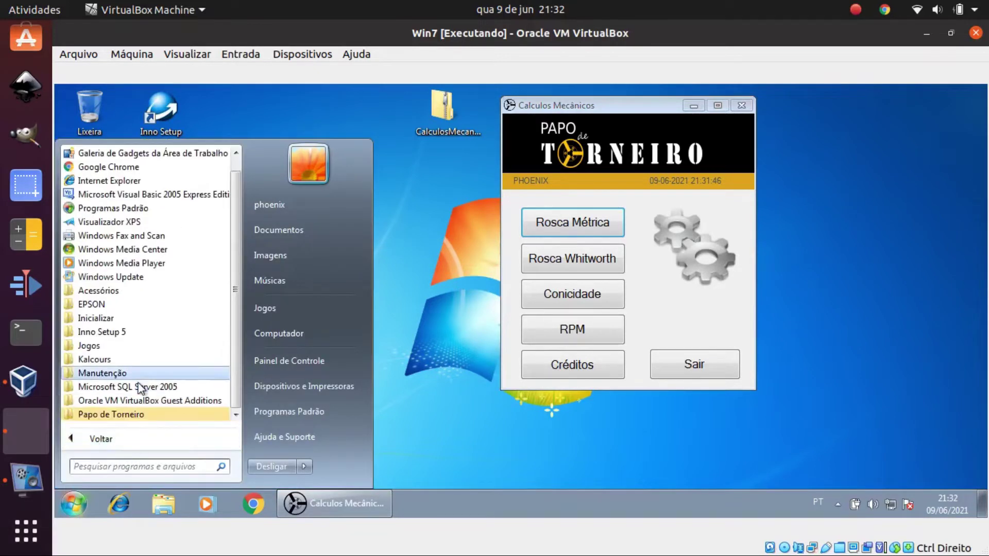
left_click(139, 415)
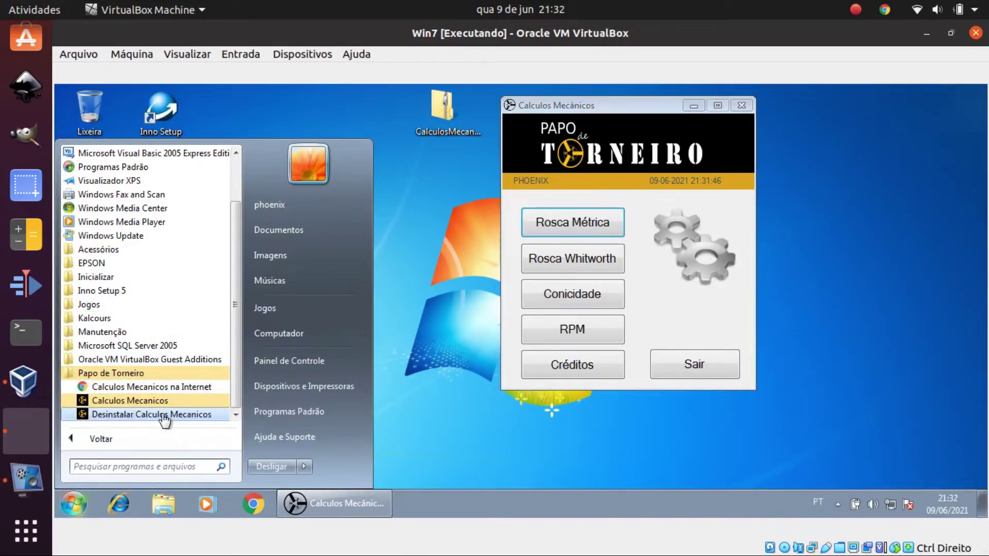
left_click(436, 427)
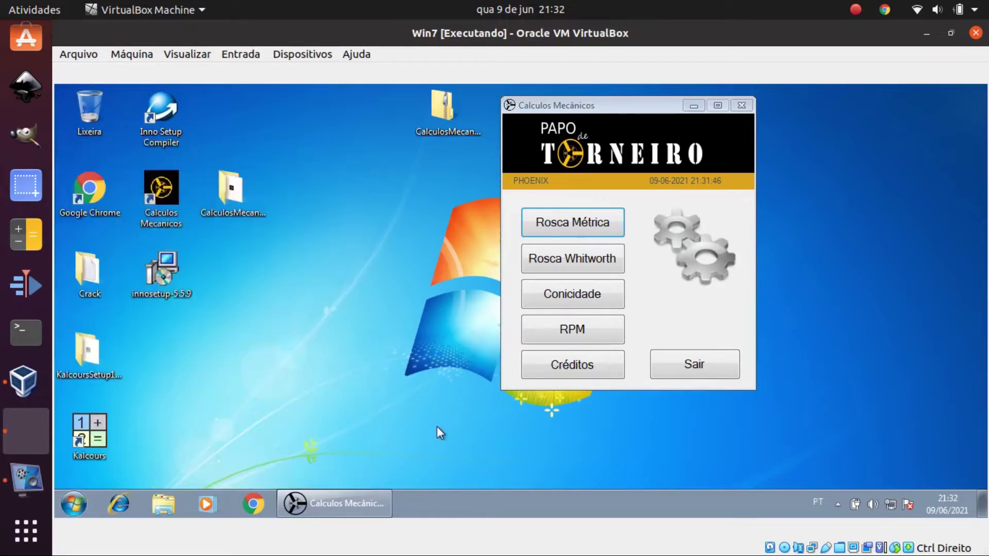
Open the Rosca Métrica calculator and reposition its window near the upper edge of the desktop.
left_click_drag(641, 113, 463, 125)
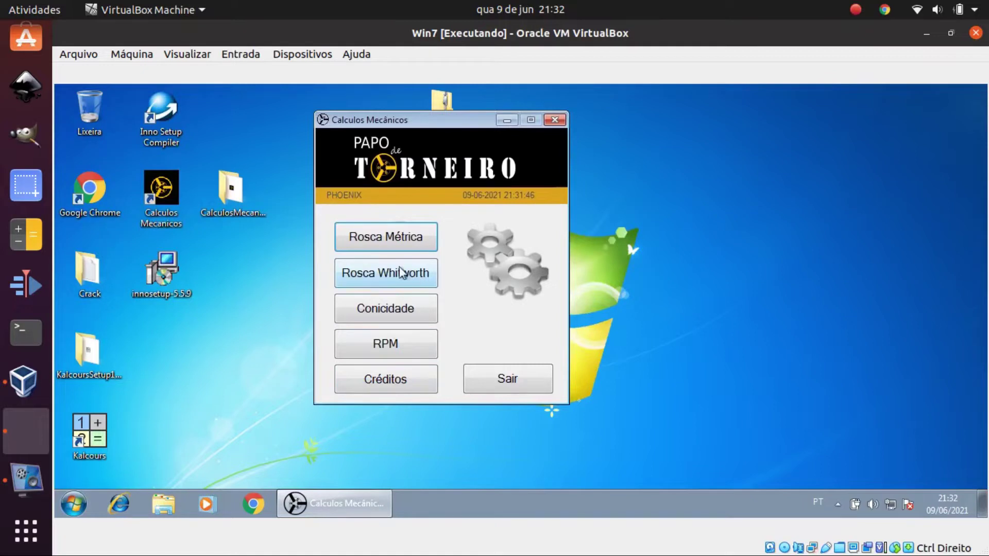
left_click(375, 238)
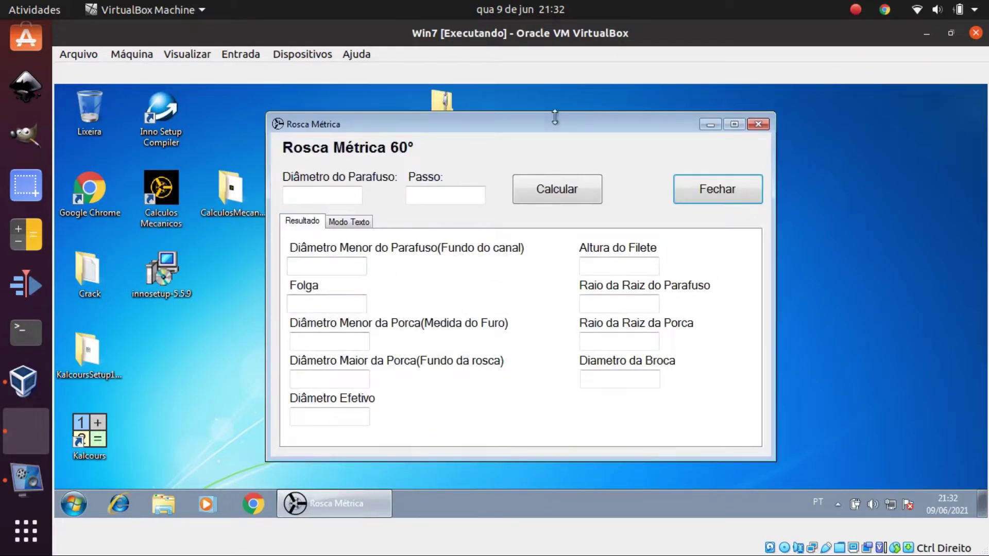
left_click_drag(549, 128, 567, 102)
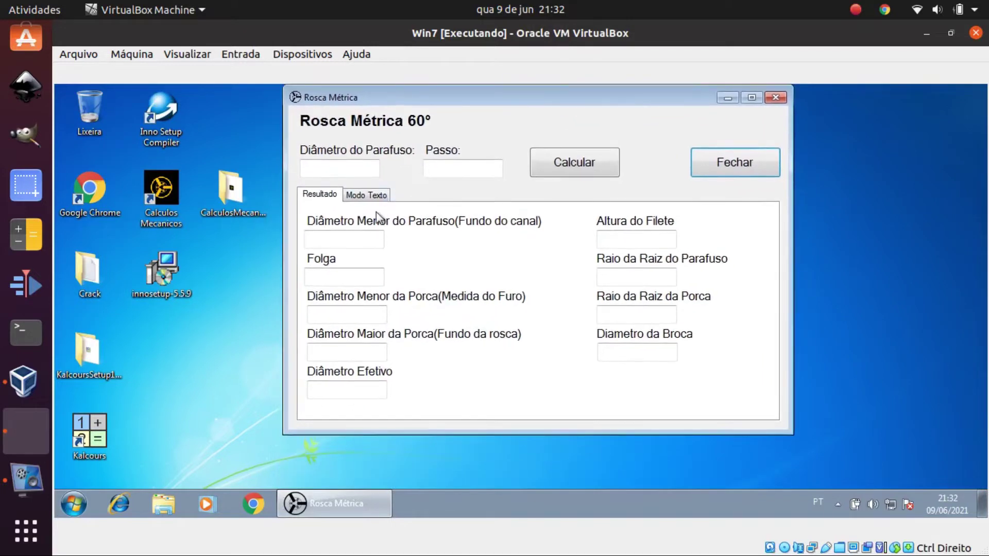
Calculate a 60° metric thread with a screw diameter of 10 and a pitch of 1,5.
left_click(345, 169)
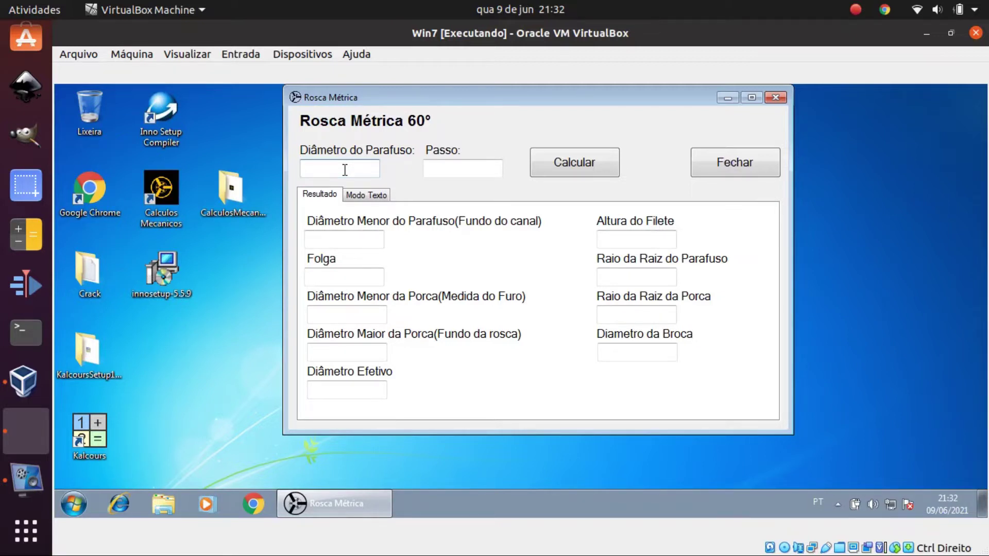
type("10")
left_click(497, 169)
type("1")
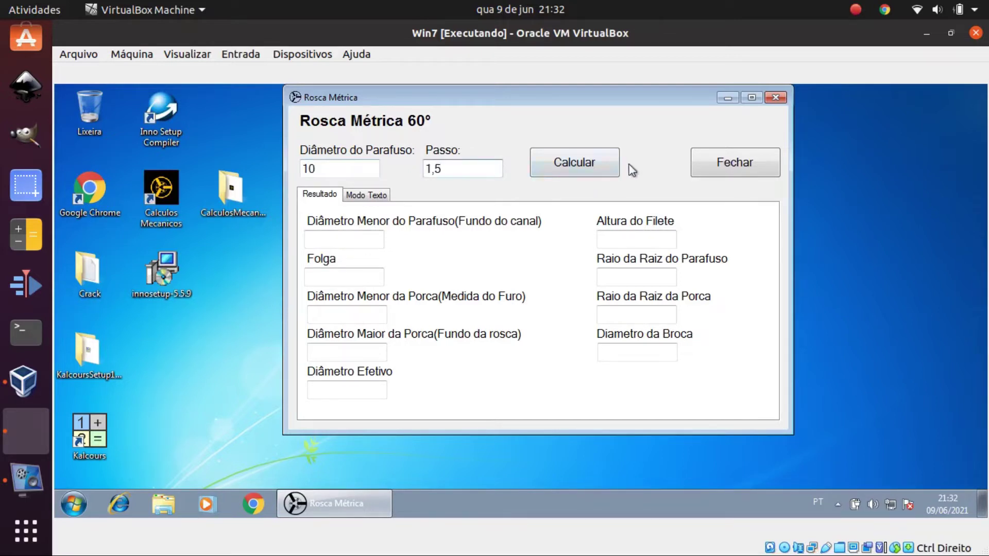
left_click(609, 164)
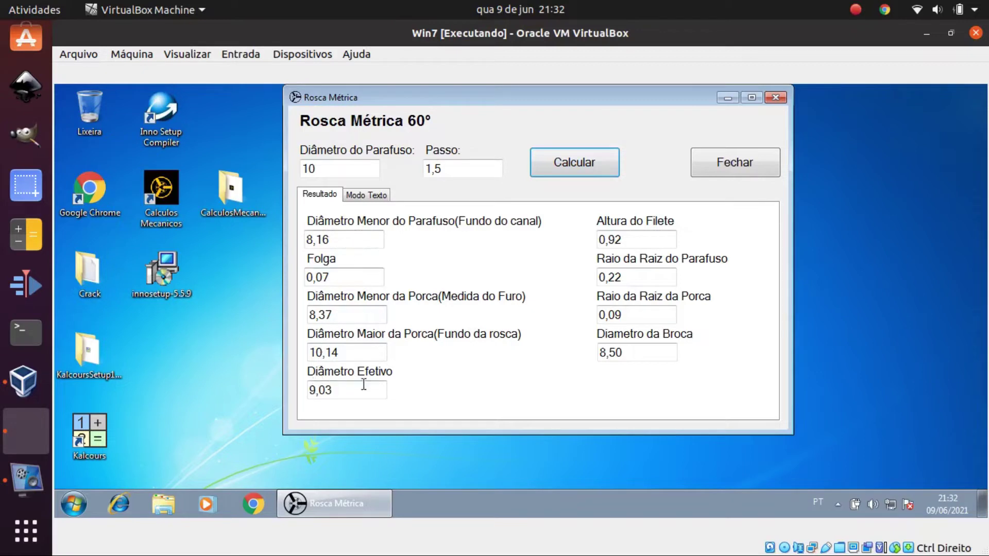
Examine the calculated drill diameter and thread height, and review the same thread results in text mode.
left_click_drag(629, 358, 570, 354)
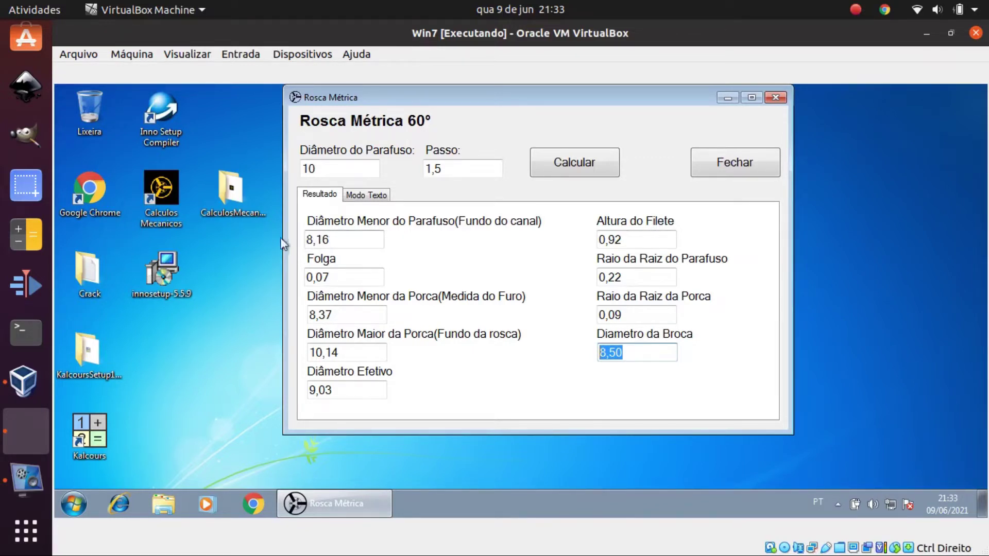
double_click(645, 241)
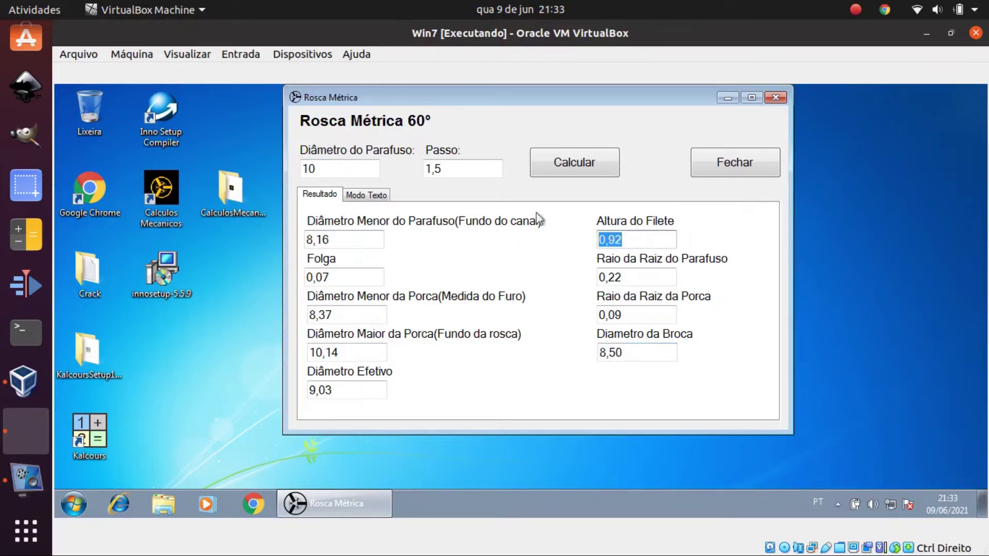
left_click(363, 196)
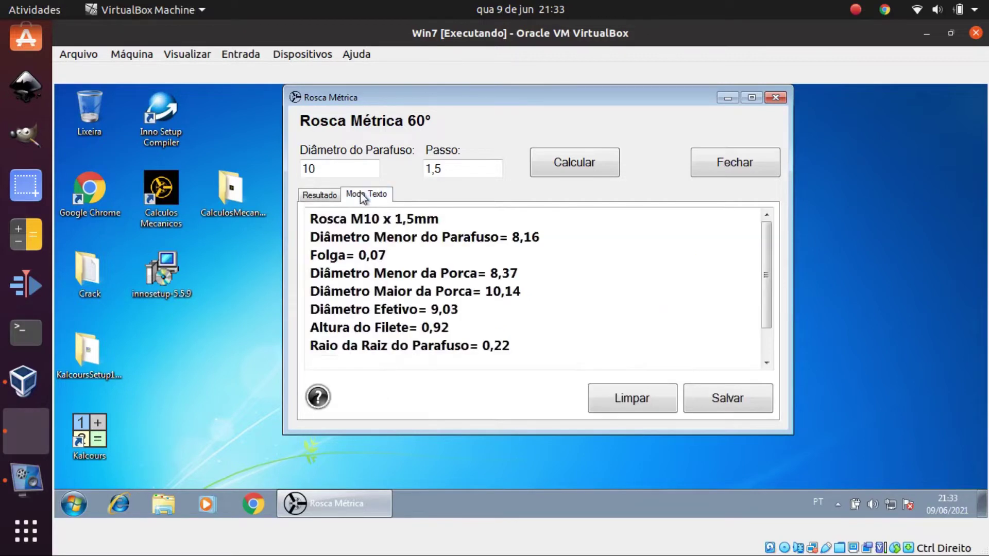
scroll(762, 257, "down", 1)
scroll(762, 257, "up", 1)
left_click(321, 198)
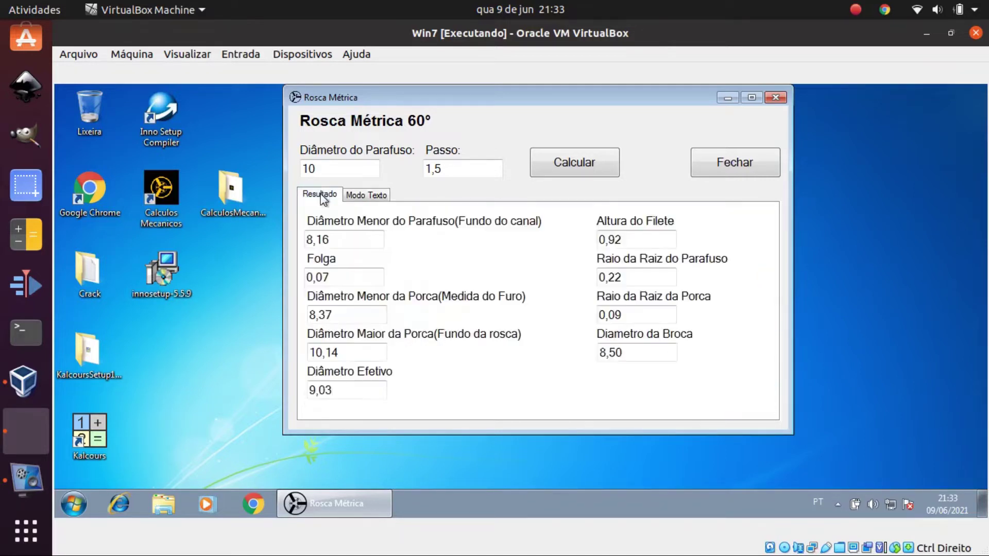
Calculate a 60° metric thread with a screw diameter of 5 and a pitch of 0,8.
left_click_drag(362, 169, 194, 174)
type("5")
left_click_drag(455, 172, 326, 172)
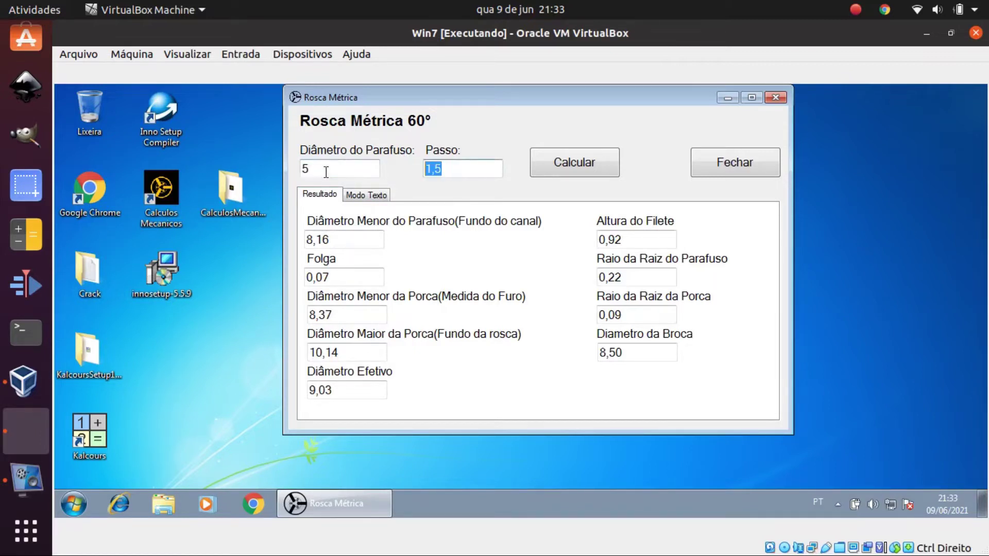
type("0,8")
left_click(565, 165)
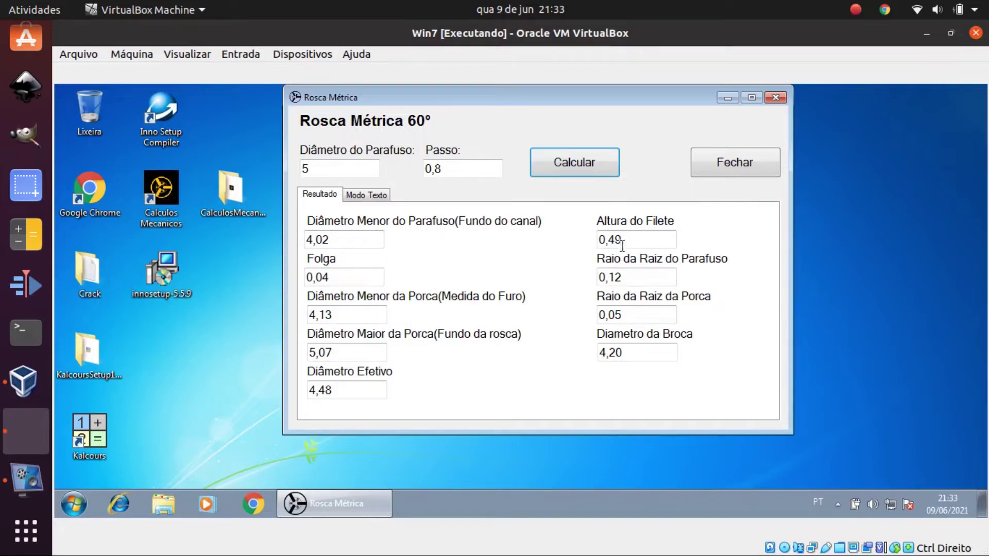
Review the M10 and M5 thread results in text mode and save them in Documents as the text file Rosca M5.
left_click(382, 199)
left_click_drag(768, 248, 768, 287)
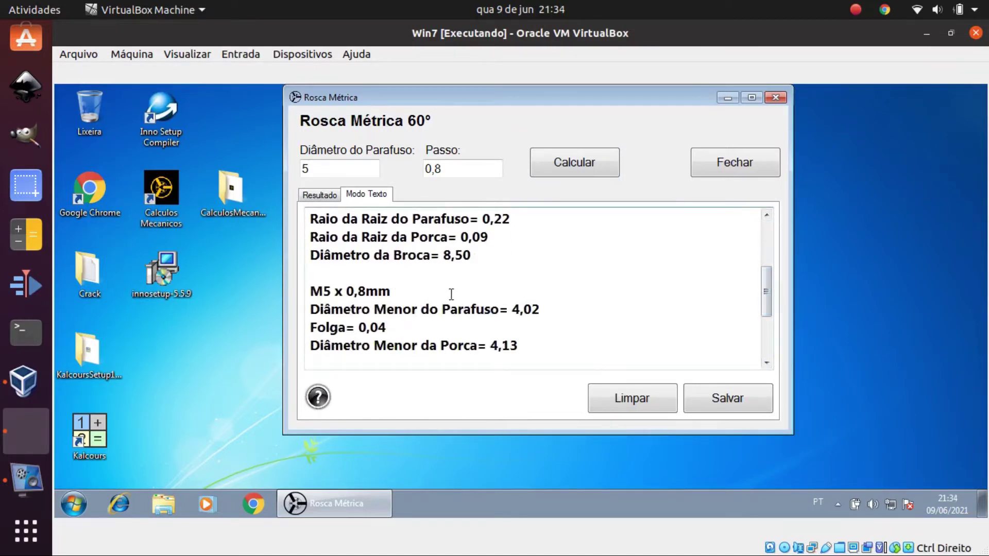
left_click_drag(764, 286, 768, 244)
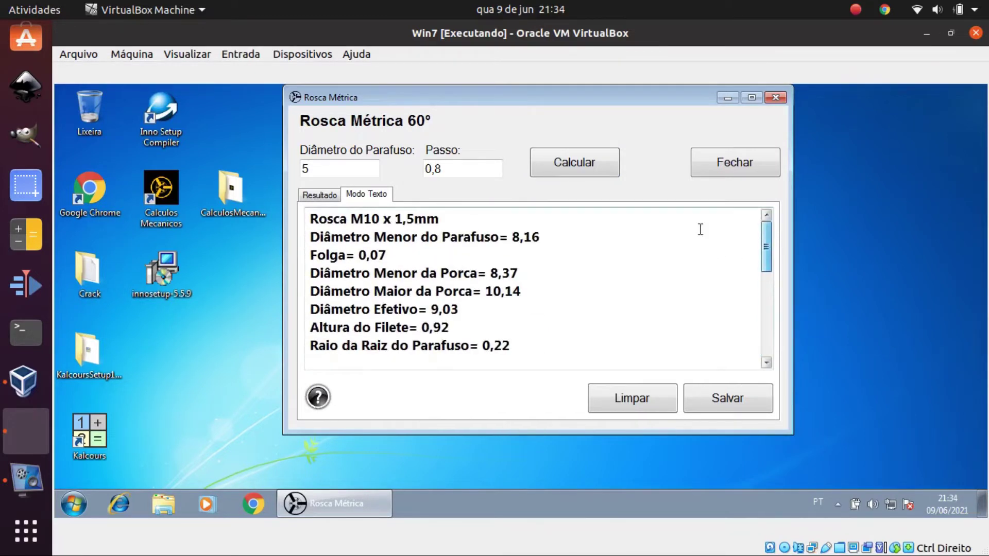
left_click(742, 399)
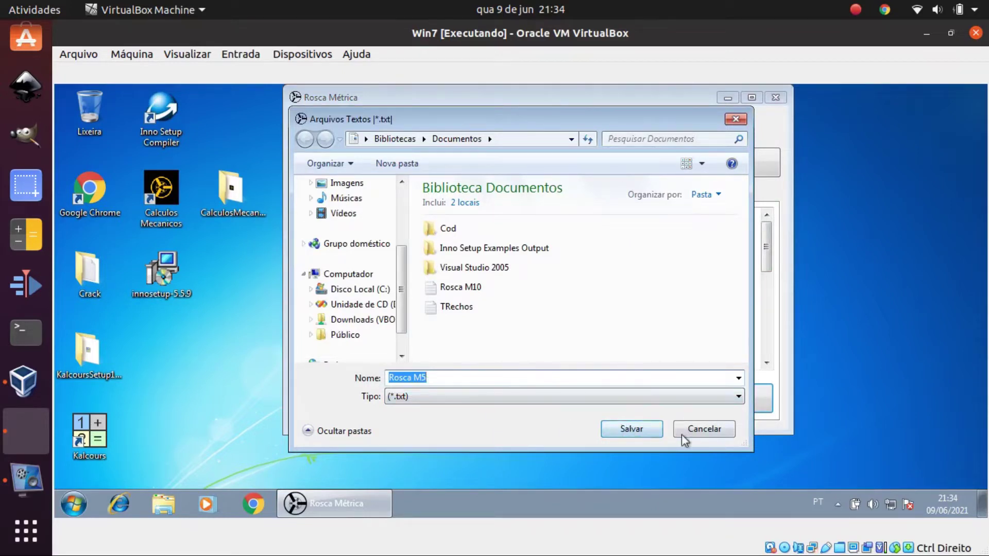
left_click(649, 432)
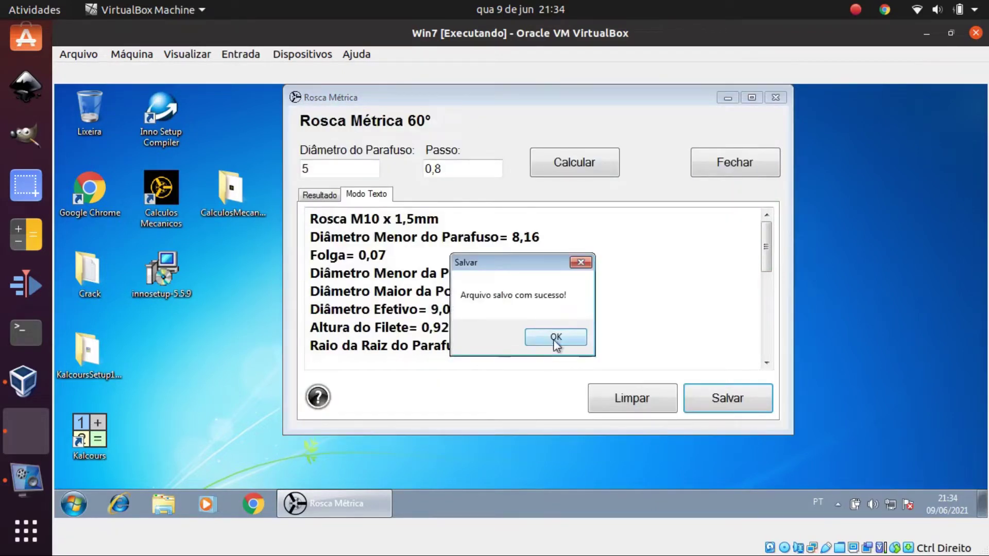
left_click(555, 337)
Open the saved Rosca M5 file from the Documents library to check its contents, closing the file and folder when done.
left_click(163, 503)
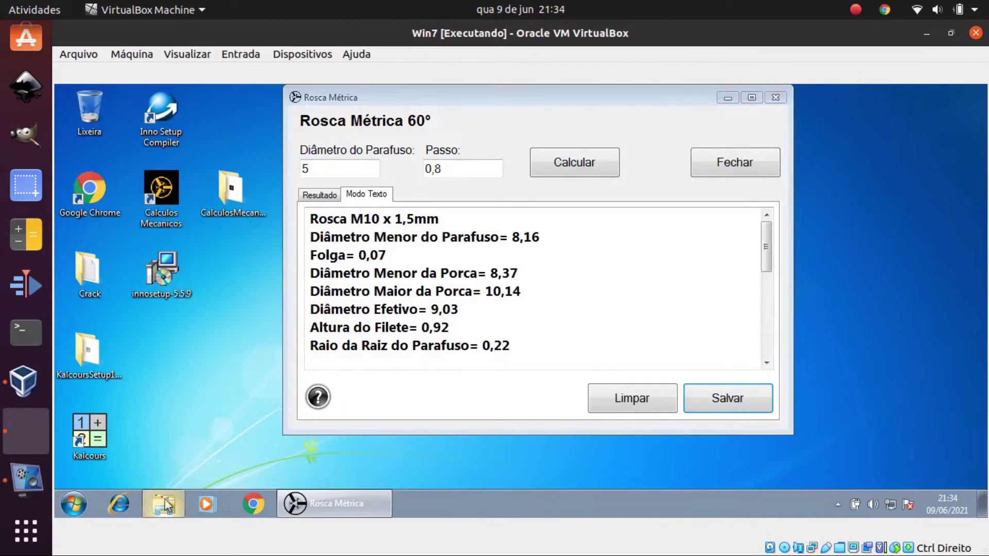
double_click(224, 221)
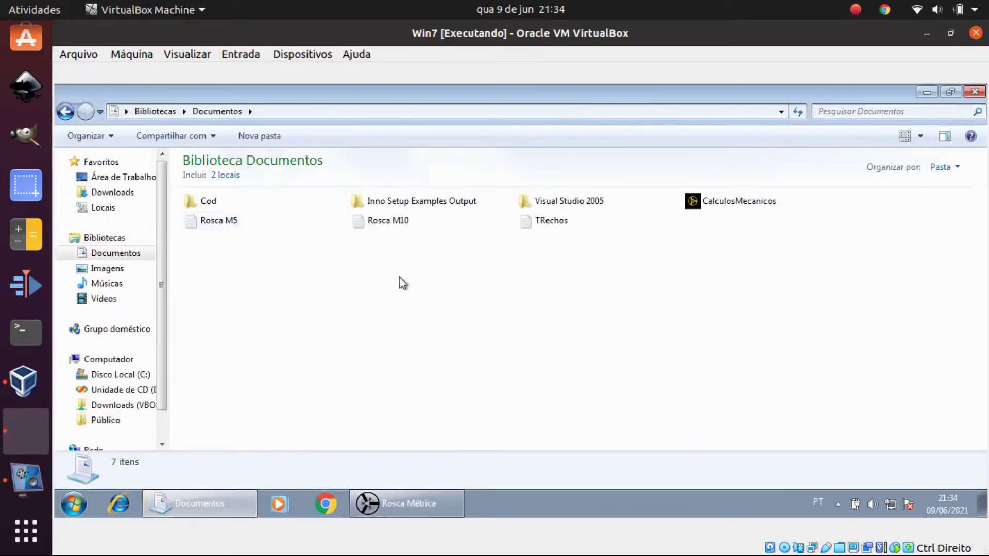
double_click(205, 223)
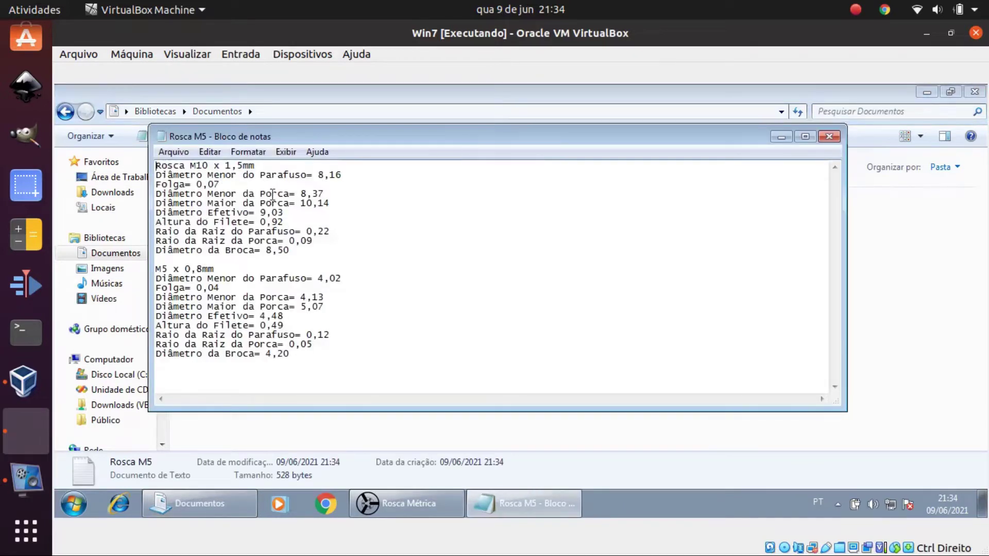
left_click(830, 136)
left_click(975, 93)
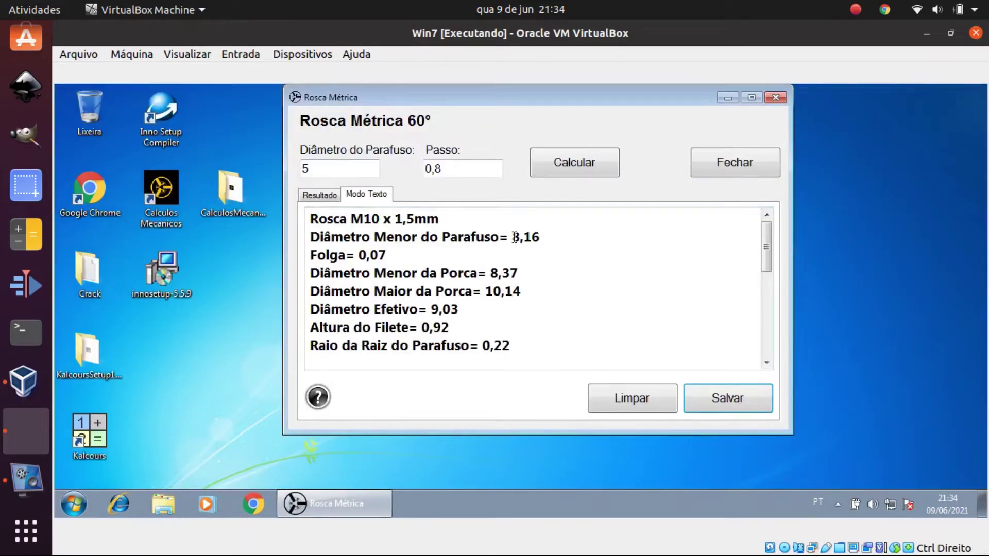
Clear all metric thread inputs and results and close the Rosca Métrica calculator.
left_click(650, 400)
left_click(336, 196)
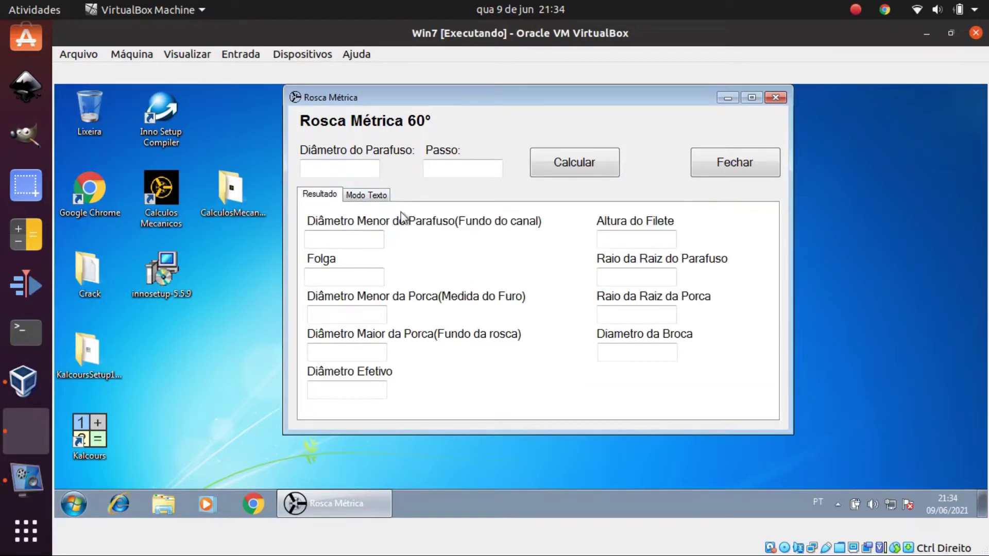
left_click(758, 161)
Open the Rosca Whitworth calculator and set its screw diameter by converting the inch fraction 1" 1/2 to millimetres.
left_click(394, 270)
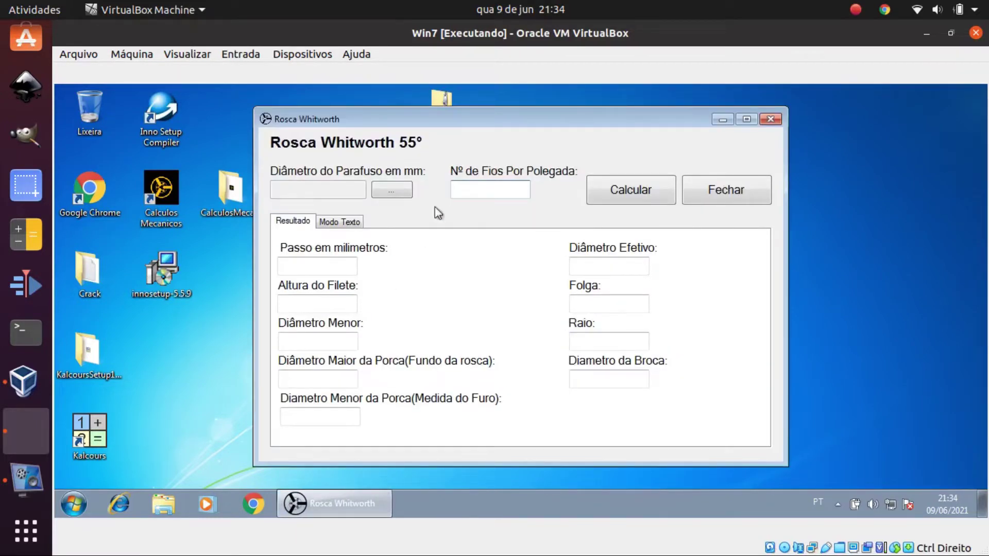
left_click_drag(446, 121, 475, 127)
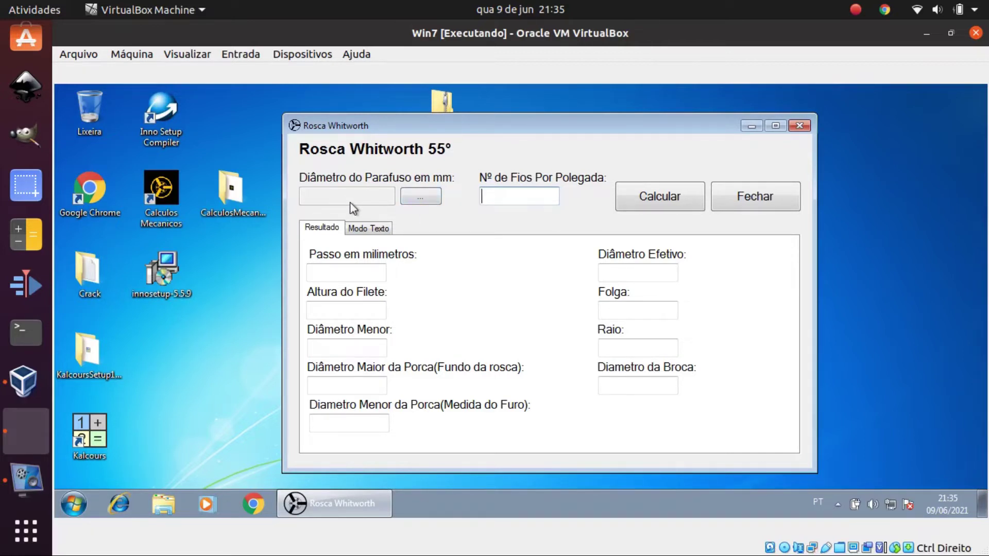
left_click(436, 200)
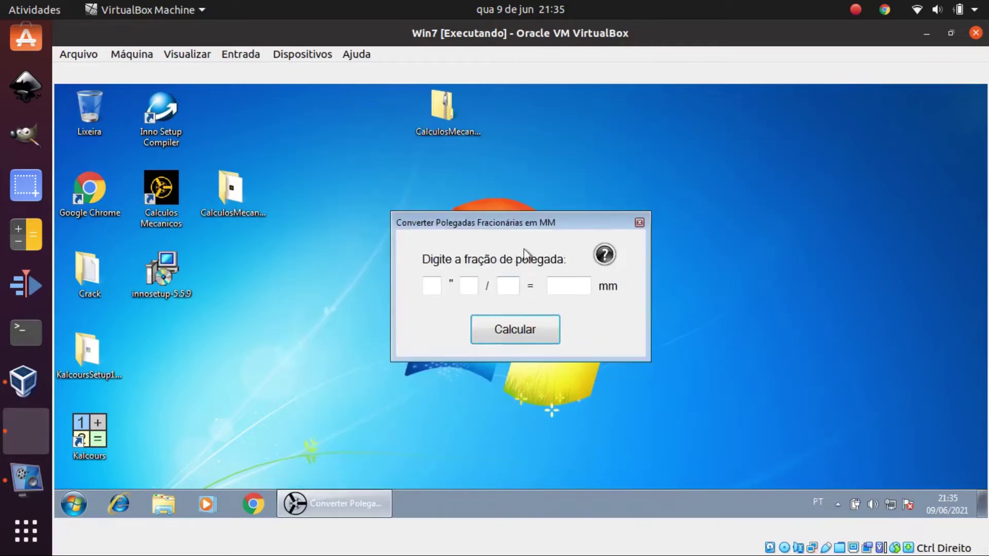
left_click_drag(532, 225, 514, 164)
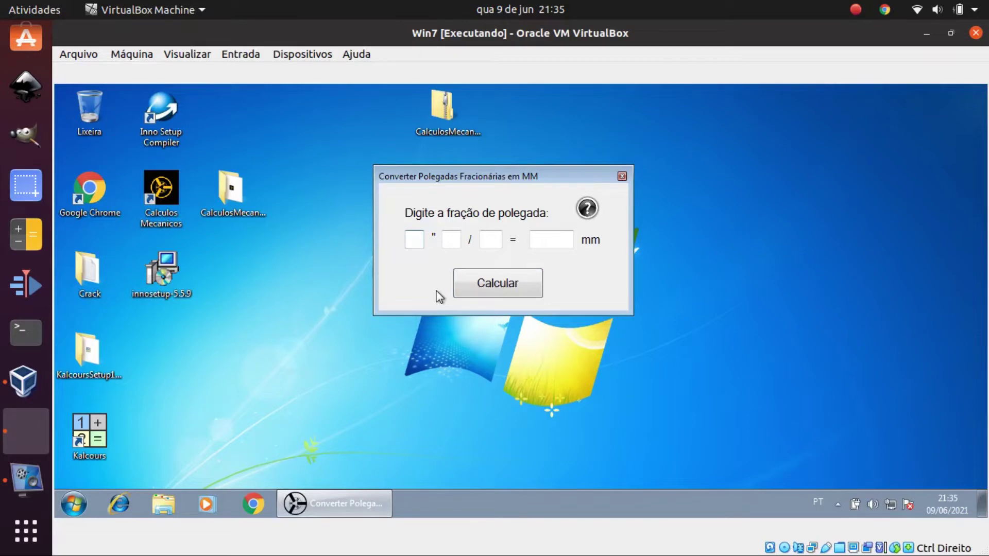
mouse_move(514, 183)
left_mouse_down()
mouse_move(519, 199)
mouse_move(526, 176)
left_mouse_up()
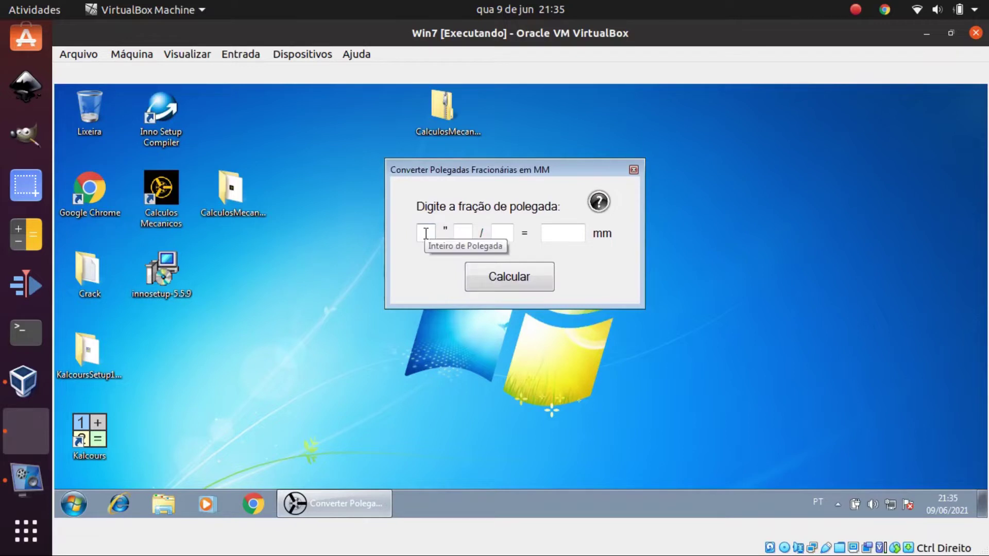
left_click(469, 233)
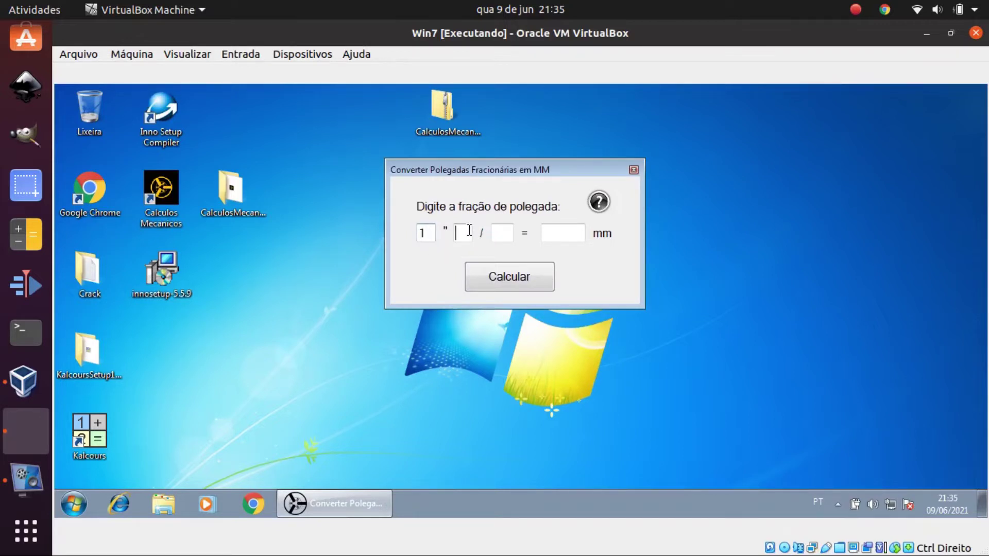
type("1")
type("2")
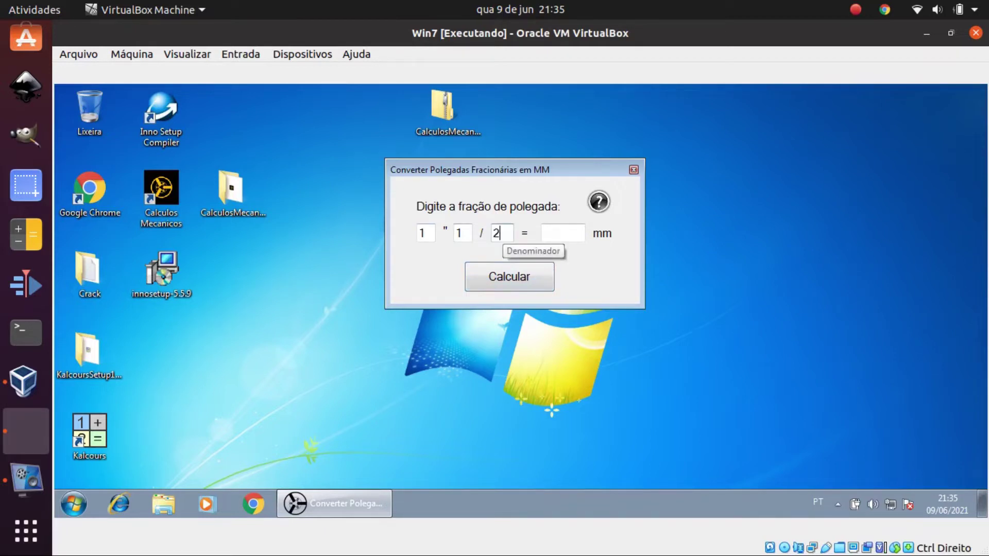
left_click(488, 287)
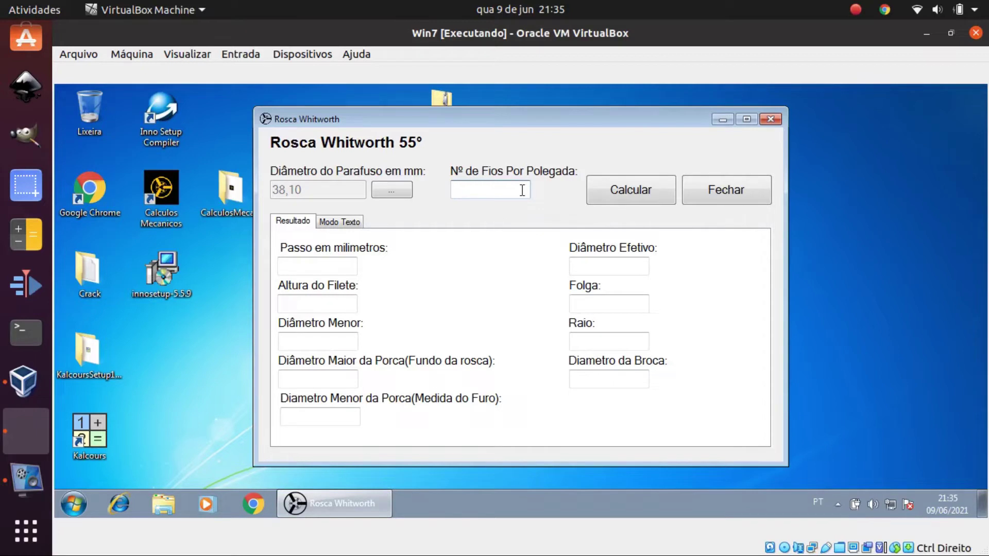
Calculate the 55° Whitworth thread with 8 threads per inch and review its results in text mode.
type("8")
left_click(630, 193)
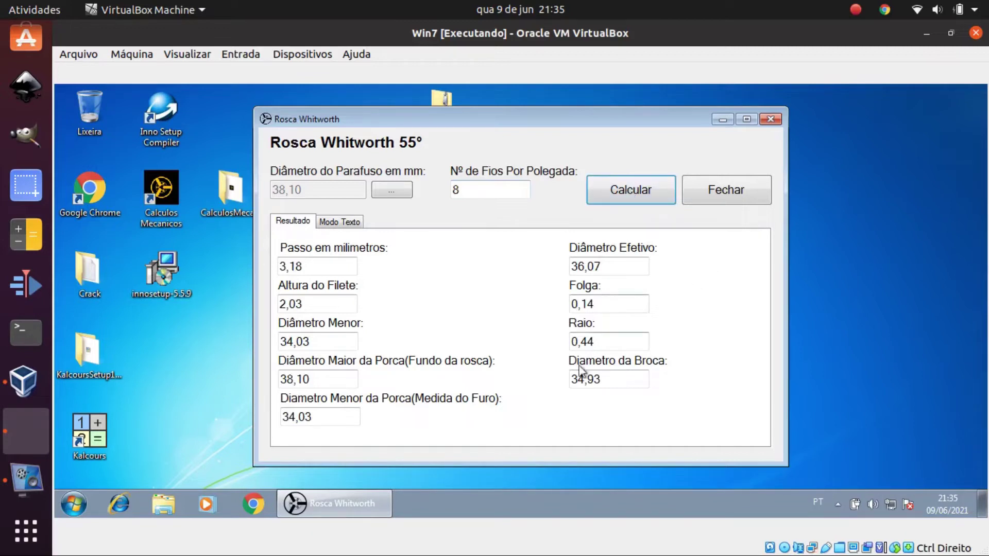
left_click(344, 220)
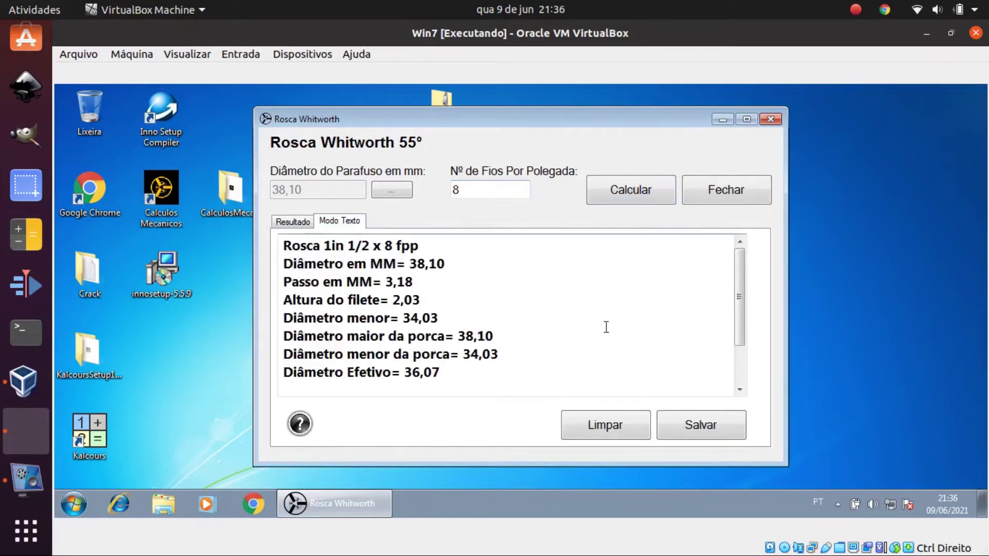
left_click_drag(747, 280, 742, 376)
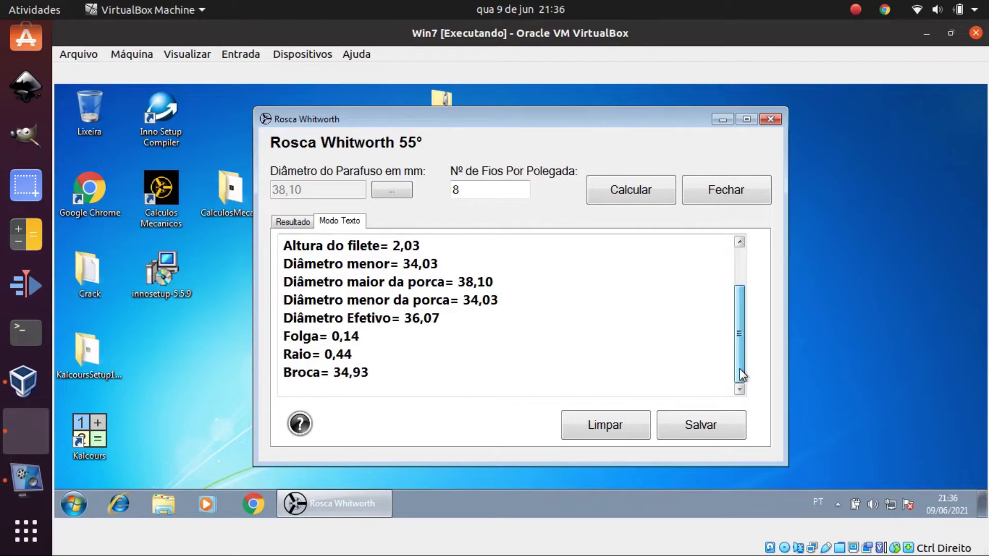
scroll(658, 272, "up", 2)
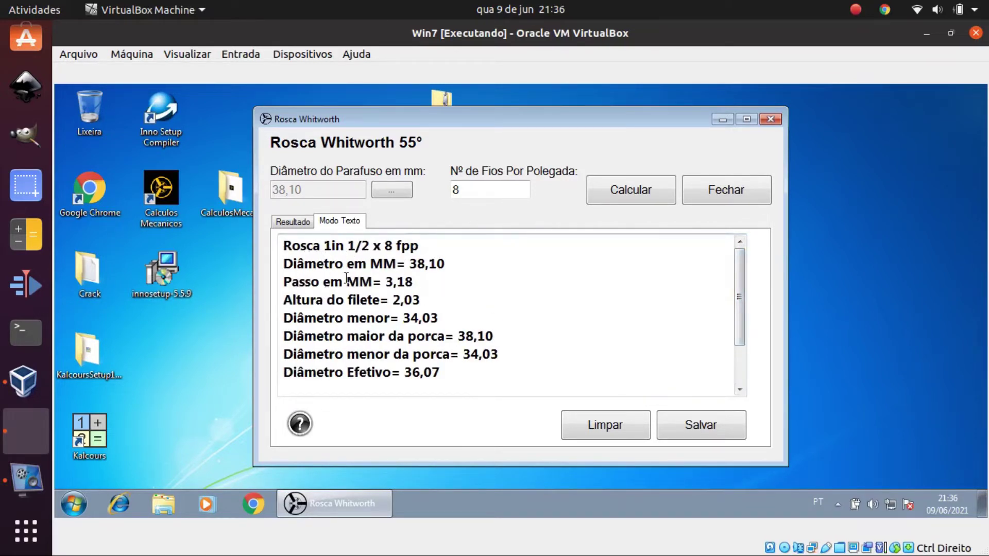
left_click_drag(743, 310, 741, 367)
left_click(298, 223)
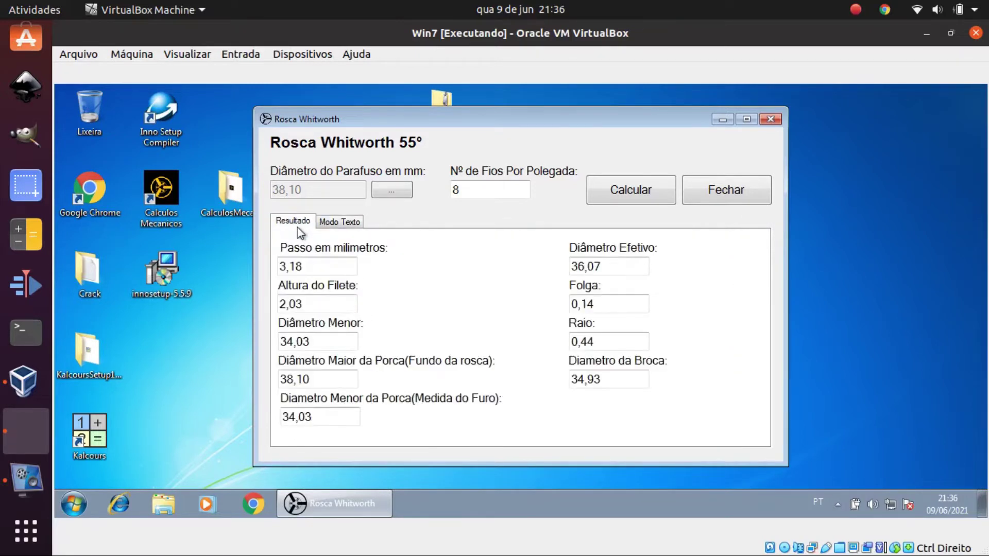
Set a new Whitworth screw diameter by converting the inch fraction 3/16 to millimetres.
left_click(392, 189)
left_click(475, 289)
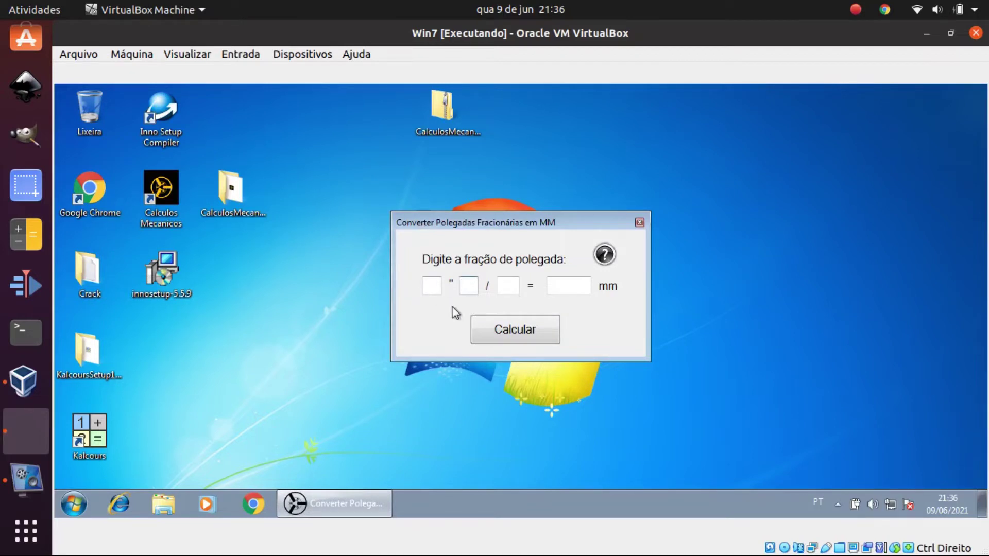
type("3")
left_click(510, 285)
type("16")
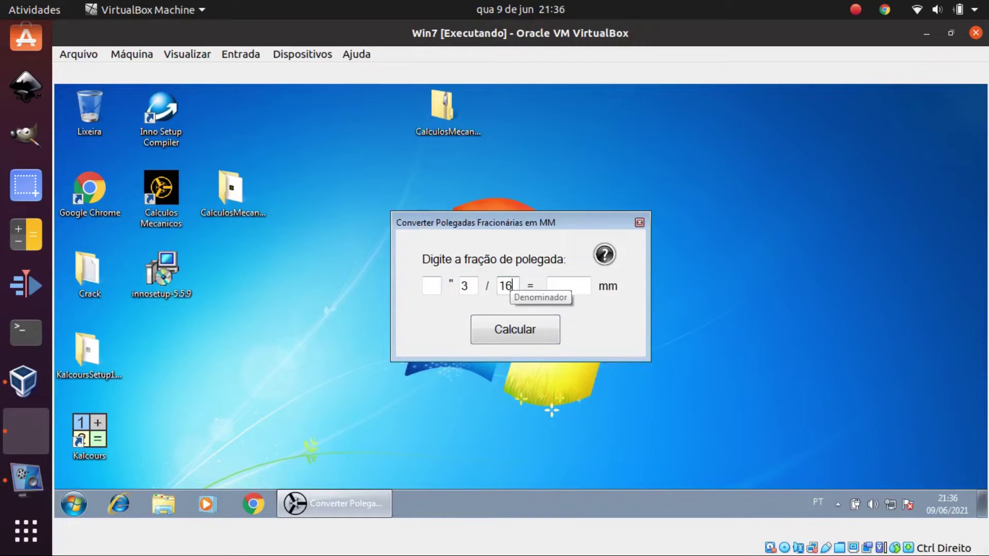
left_click(530, 327)
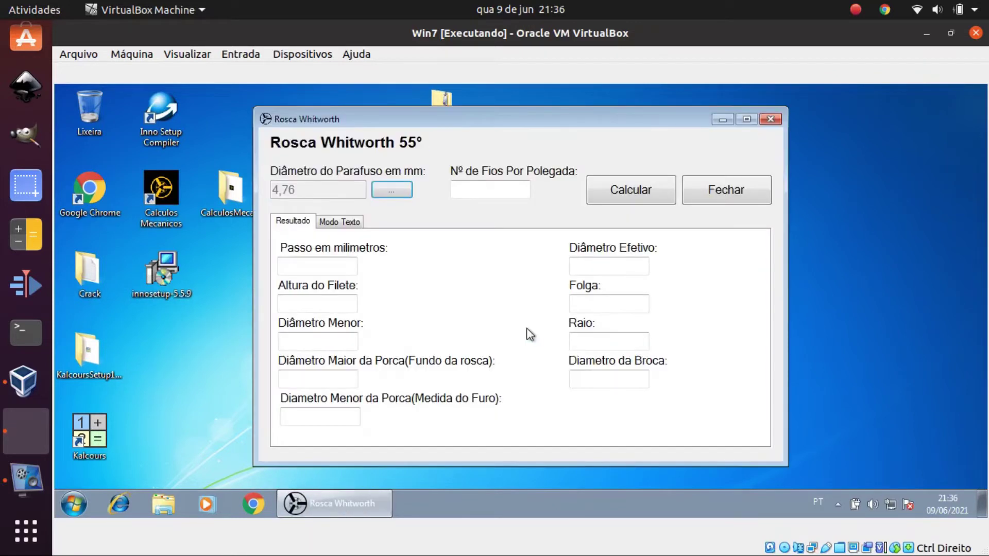
Calculate the Whitworth thread with 29 threads per inch and look through the accumulated results in text mode.
left_click(473, 194)
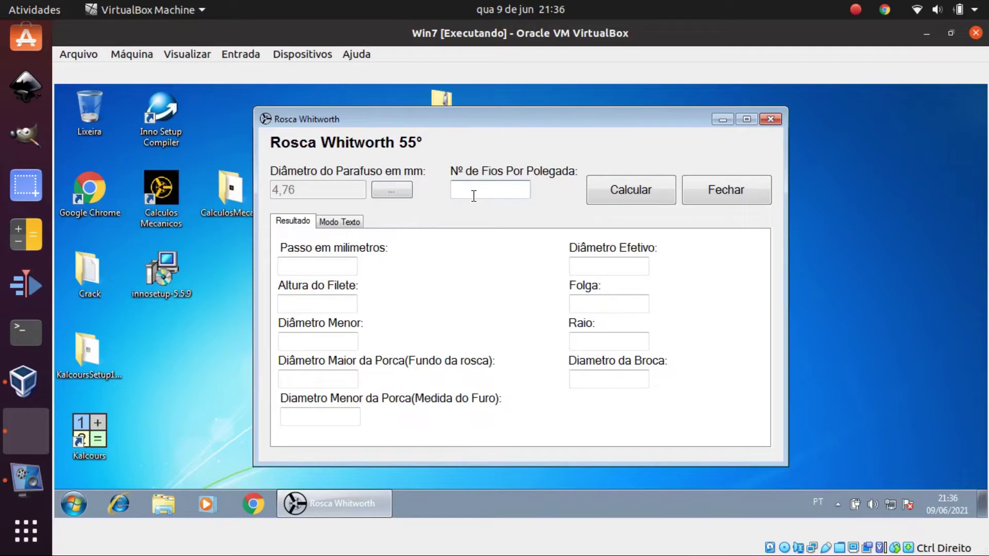
type("29")
left_click(621, 192)
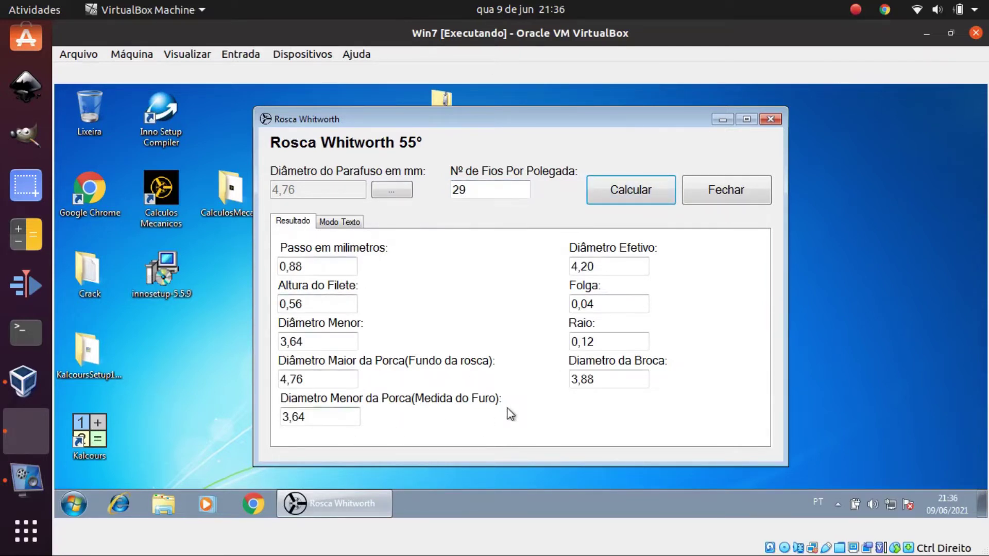
left_click(332, 223)
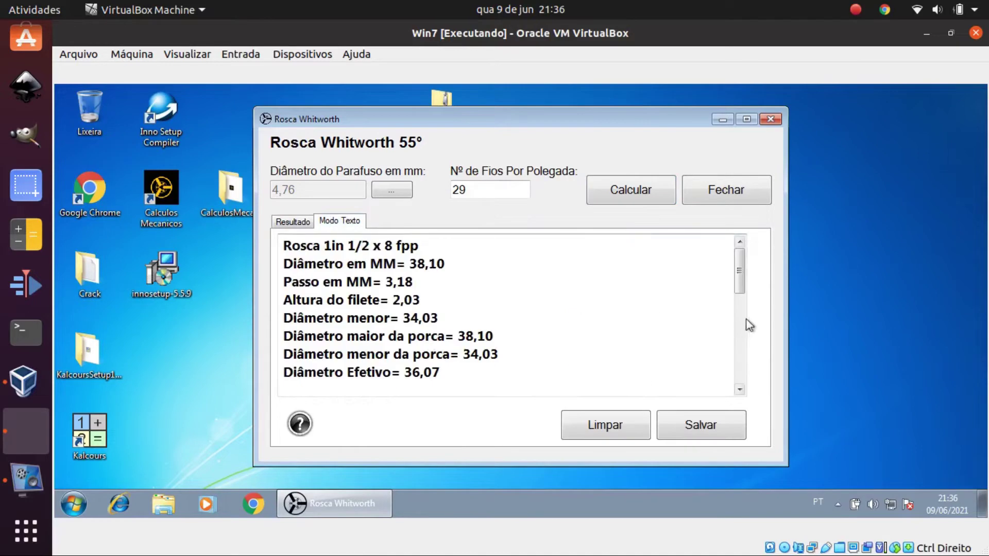
scroll(741, 273, "down", 5)
scroll(742, 273, "up", 5)
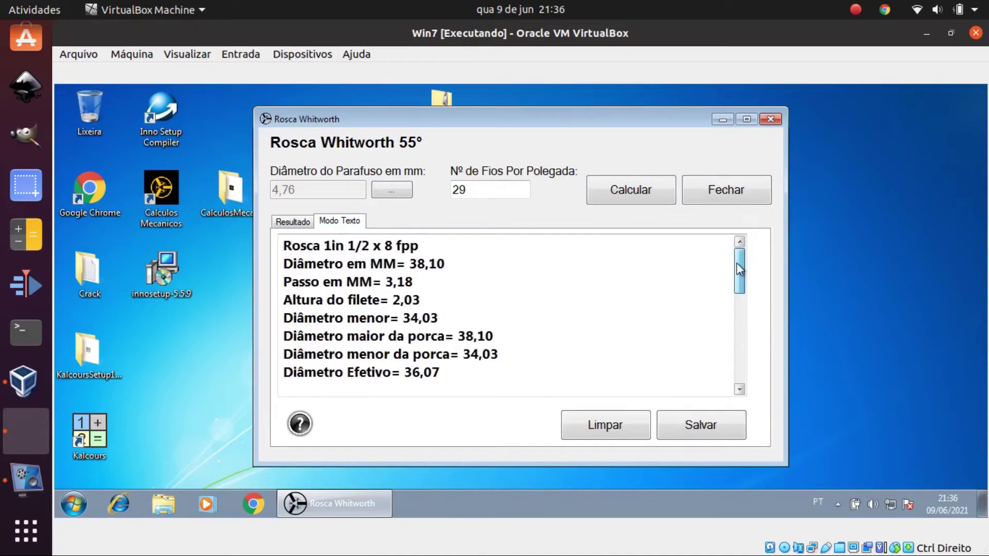
Save the Whitworth results as a text file with 316 added to the suggested name Rosca W, and clear the calculator.
left_click(706, 415)
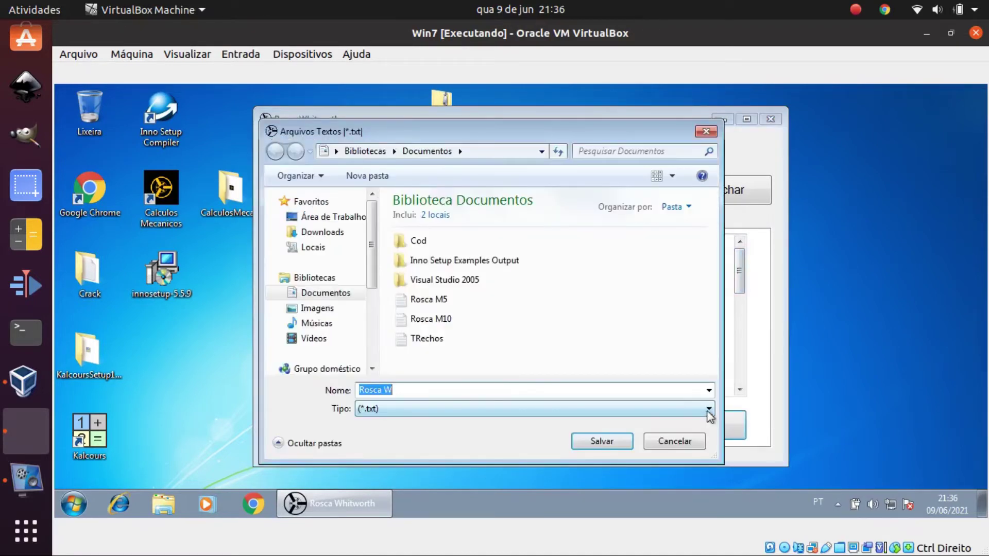
left_click(411, 388)
type("316")
left_click(601, 441)
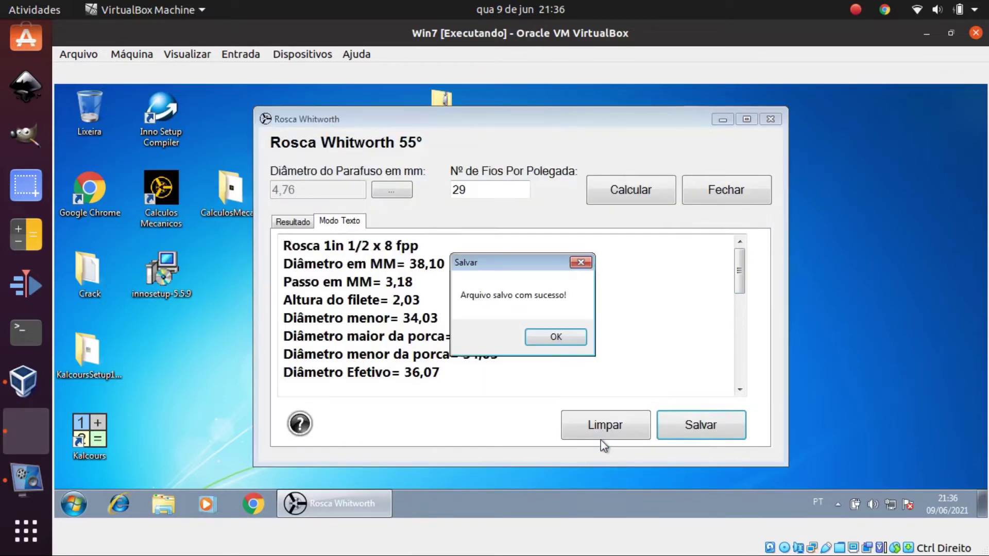
left_click(536, 341)
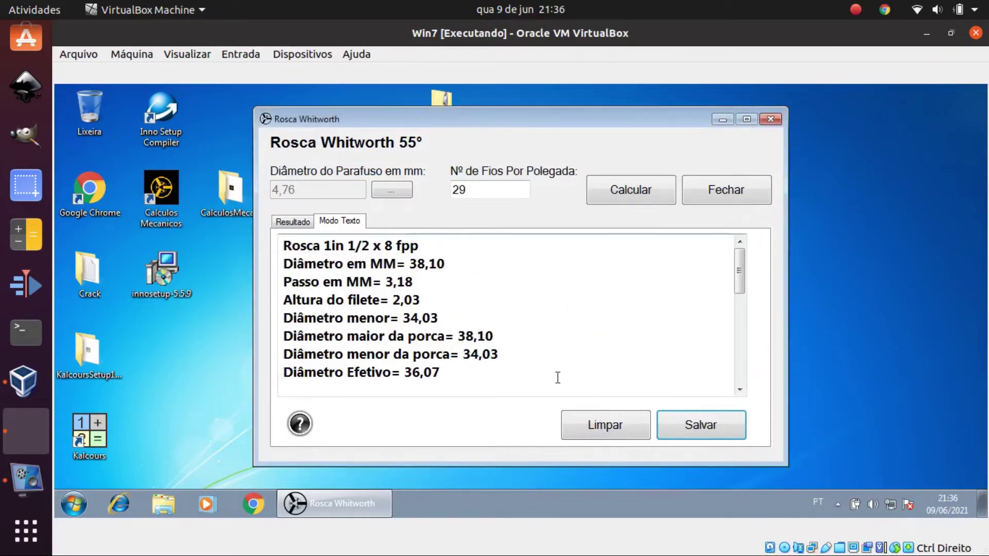
left_click(605, 425)
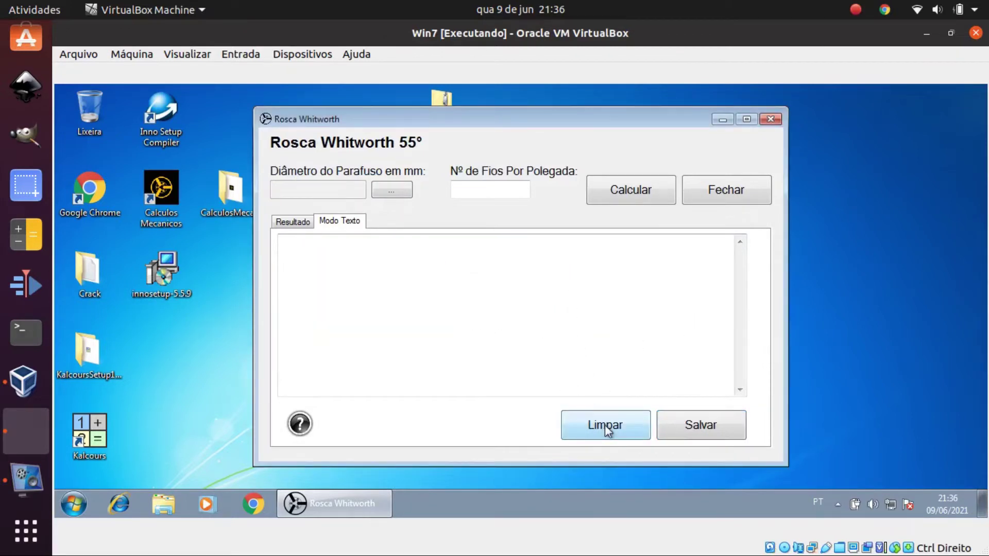
Return to the Whitworth results fields and set the screw diameter by converting the inch fraction 7/8 to millimetres.
left_click(295, 226)
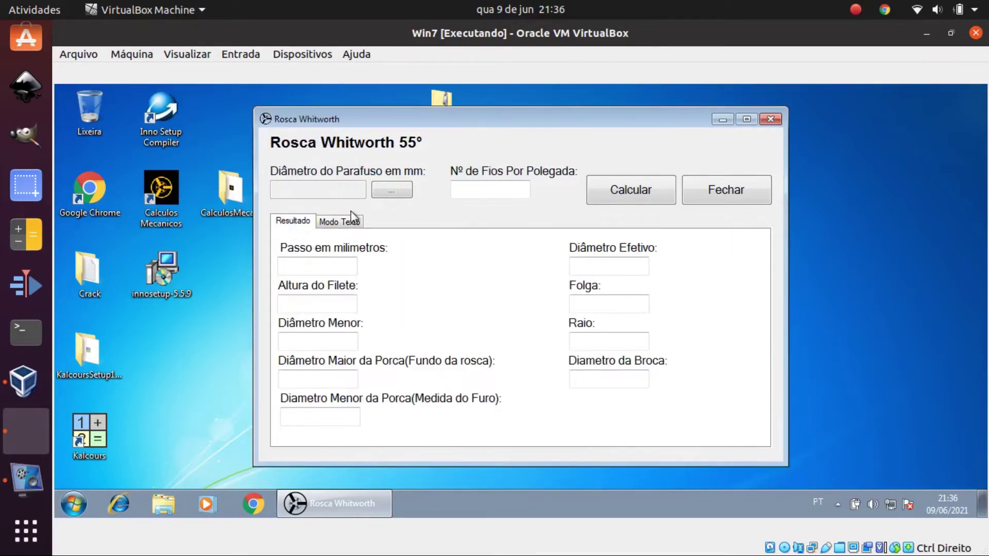
left_click(395, 192)
left_click(474, 289)
type("7")
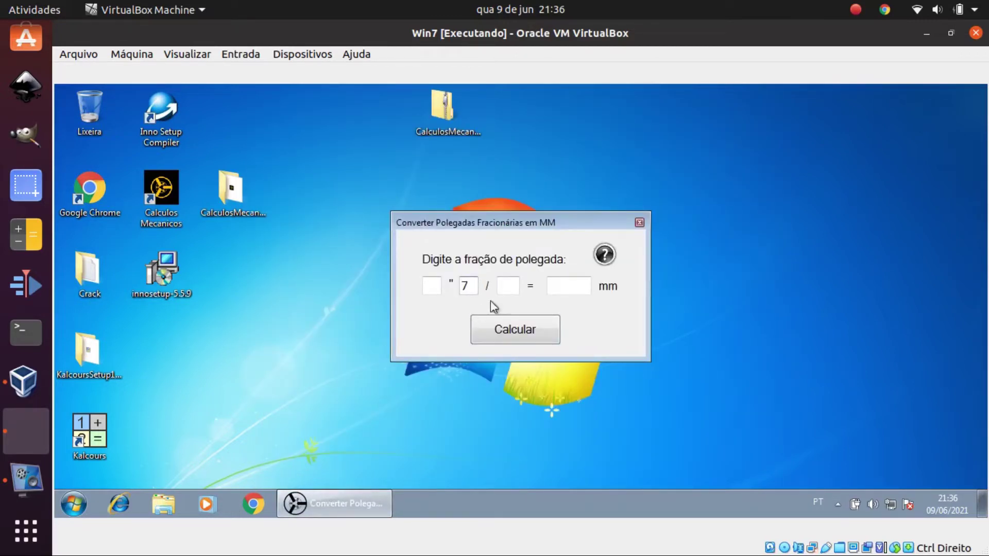
left_click(515, 288)
type("8")
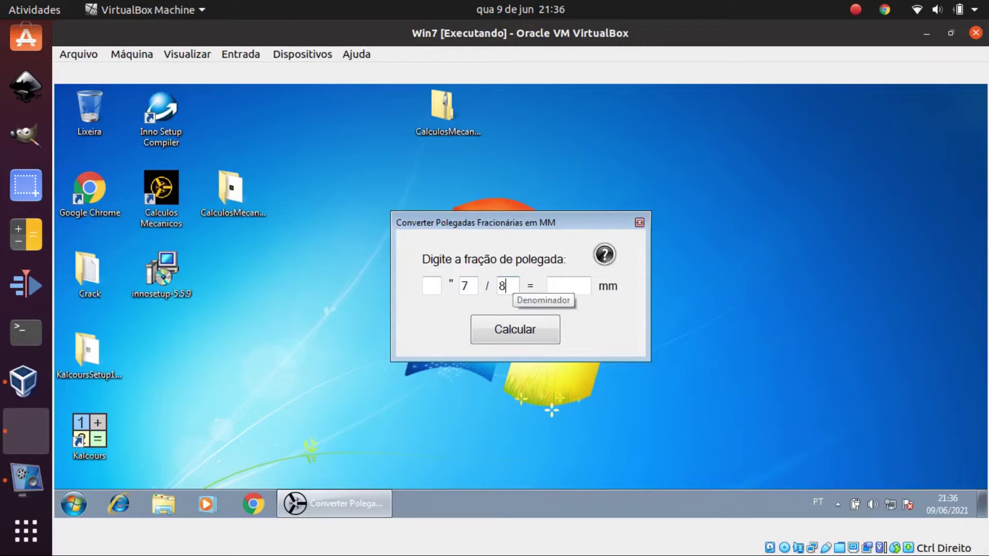
left_click(521, 333)
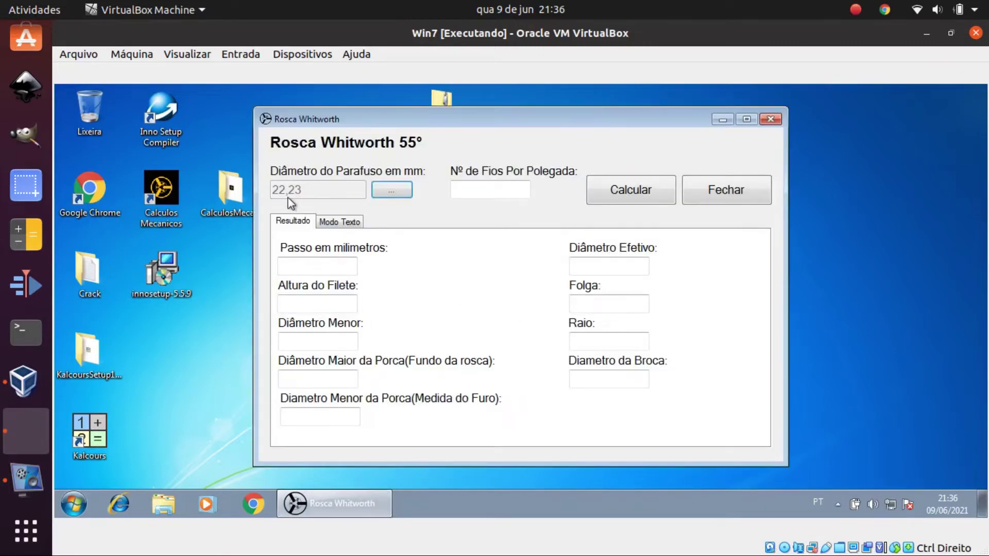
Replace the Whitworth screw diameter by converting the mixed inch fraction 2 5/8 to millimetres.
left_click(392, 190)
type("2")
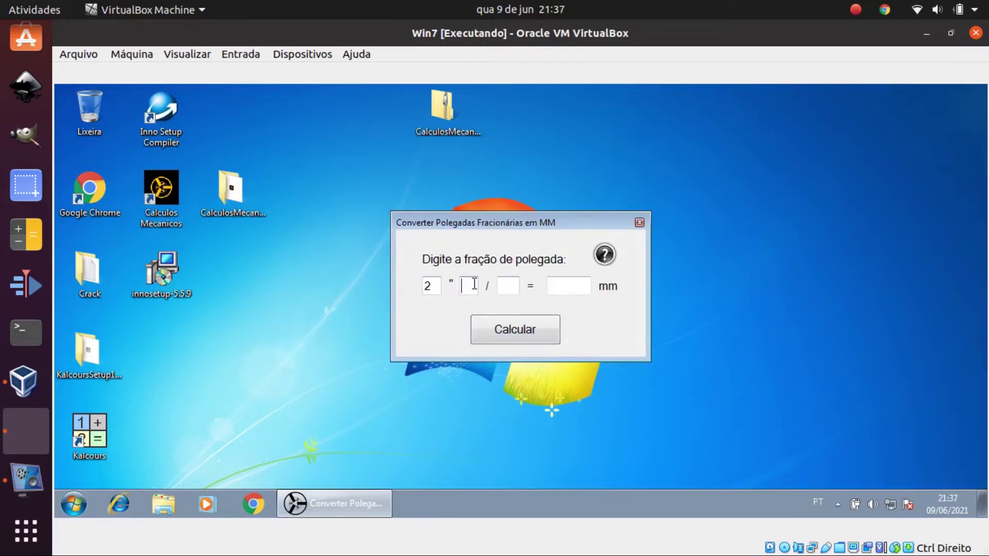
type("5")
left_click(514, 283)
type("8")
left_click(518, 326)
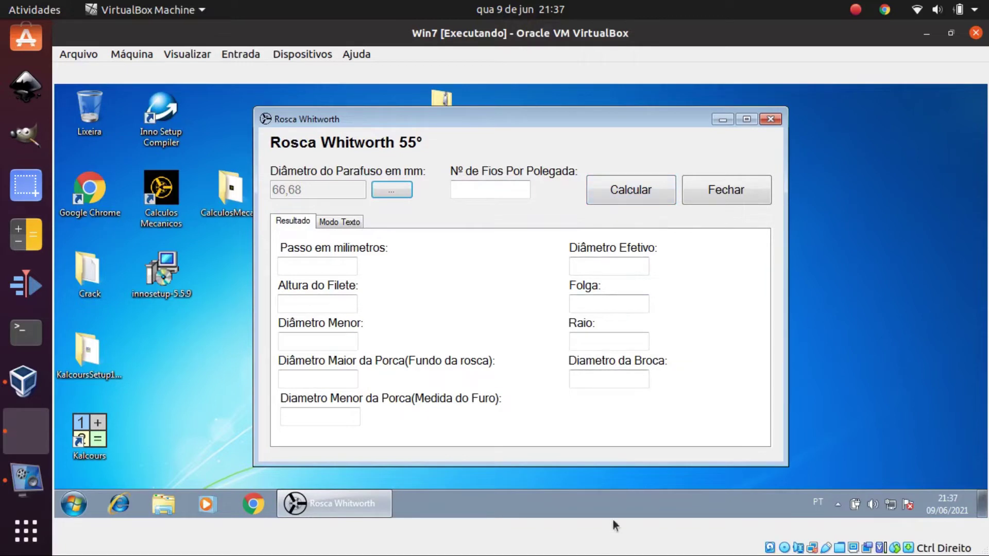
Switch from the Whitworth calculator to the Conicidade calculator and choose the Inclinação do carro superior calculation.
left_click(721, 192)
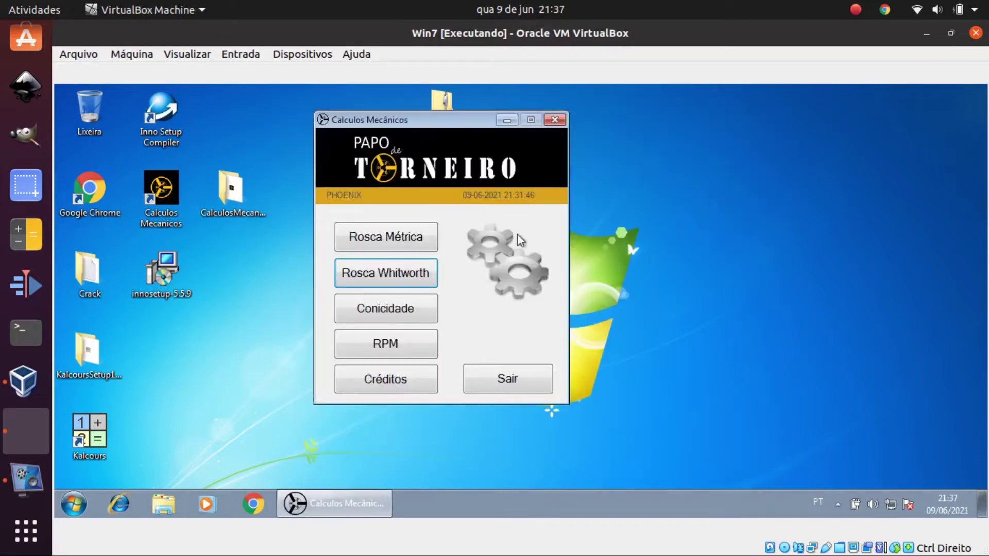
left_click_drag(433, 129, 461, 103)
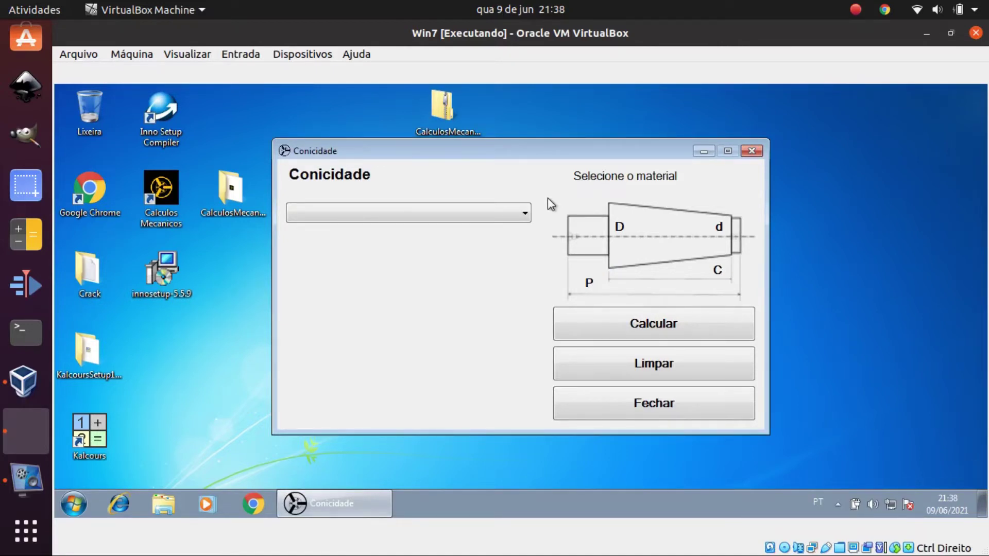
left_click(526, 208)
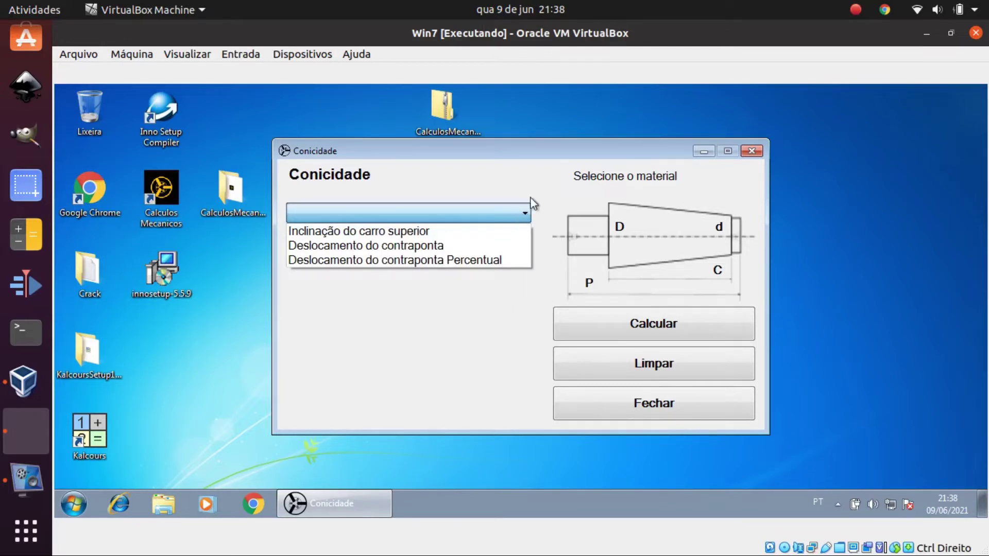
left_click(523, 204)
left_click(522, 211)
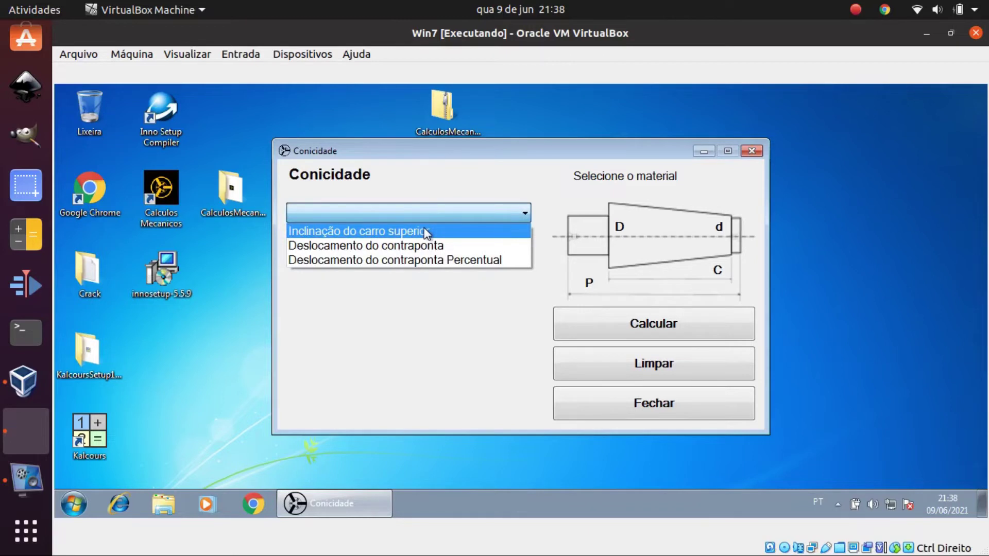
left_click(425, 232)
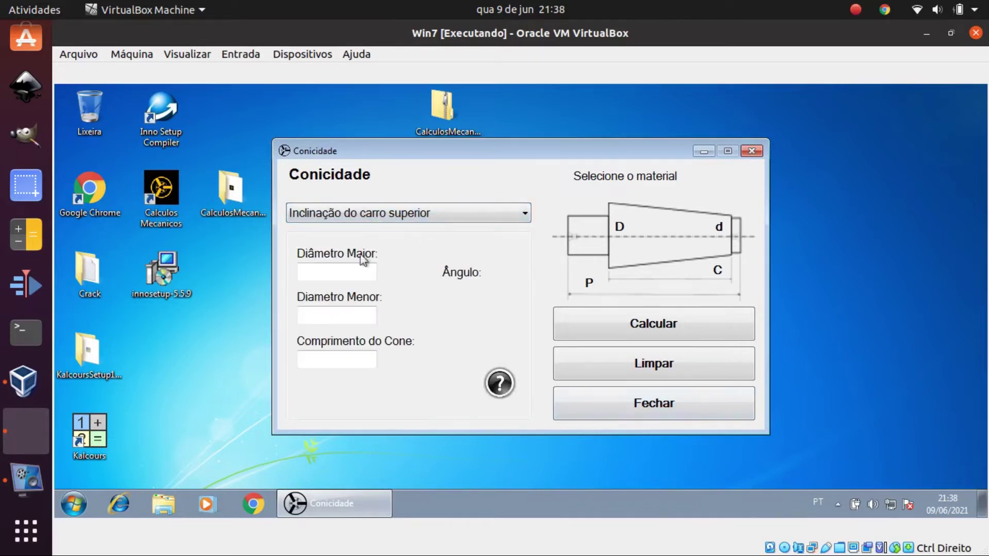
left_click(438, 213)
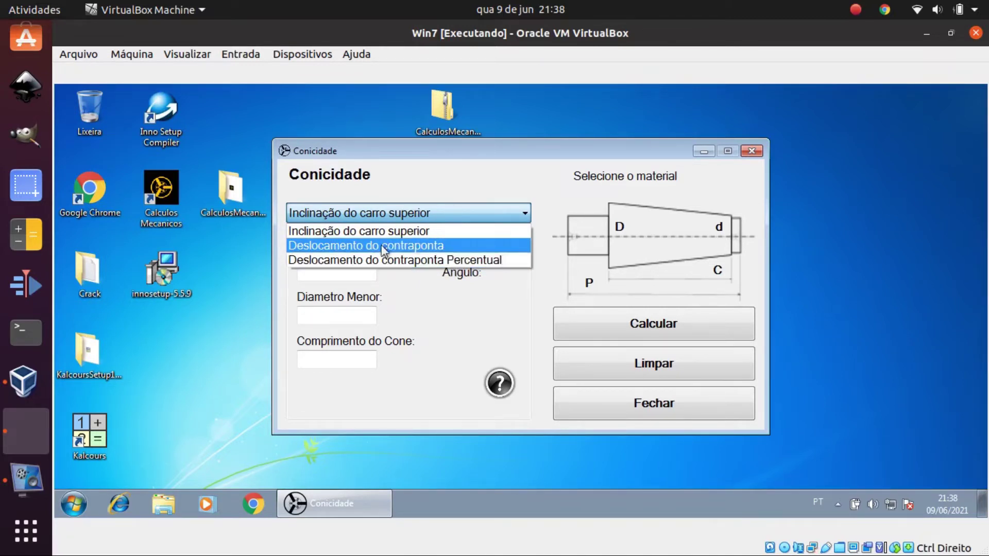
left_click(390, 235)
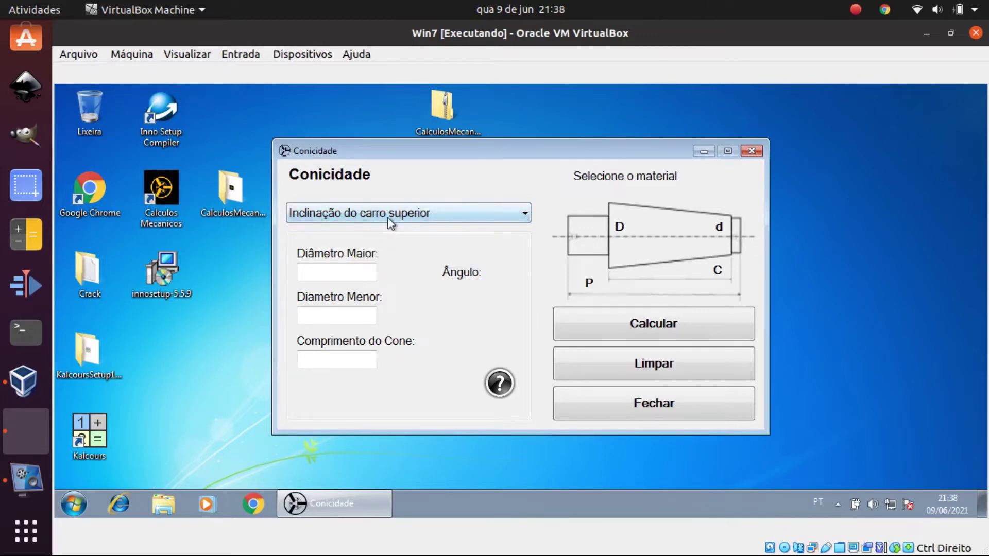
Calculate the top-slide angle for a cone with major diameter 30, minor diameter 26 and cone length 20.
left_click(360, 274)
type("30")
left_click(351, 317)
type("26")
left_click(350, 366)
type("20")
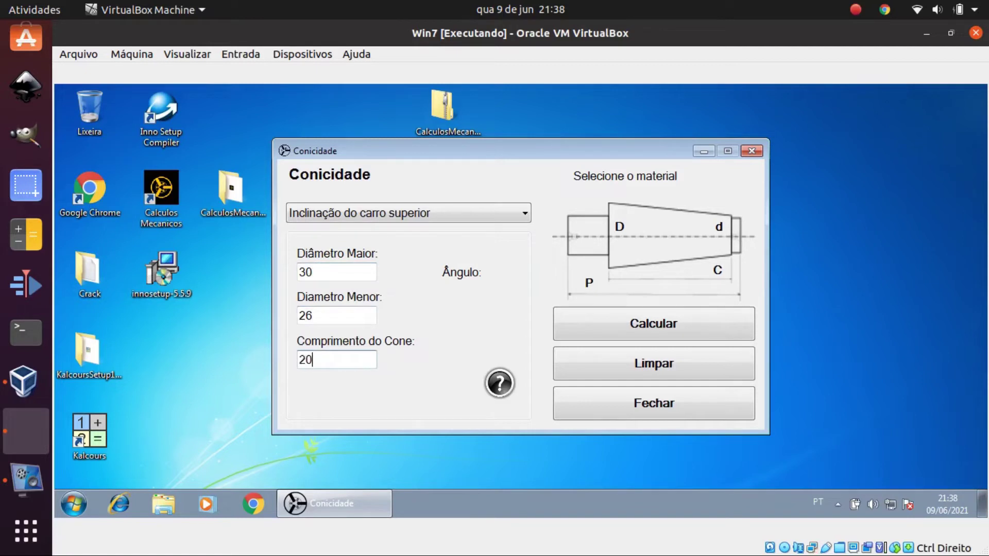
left_click(654, 323)
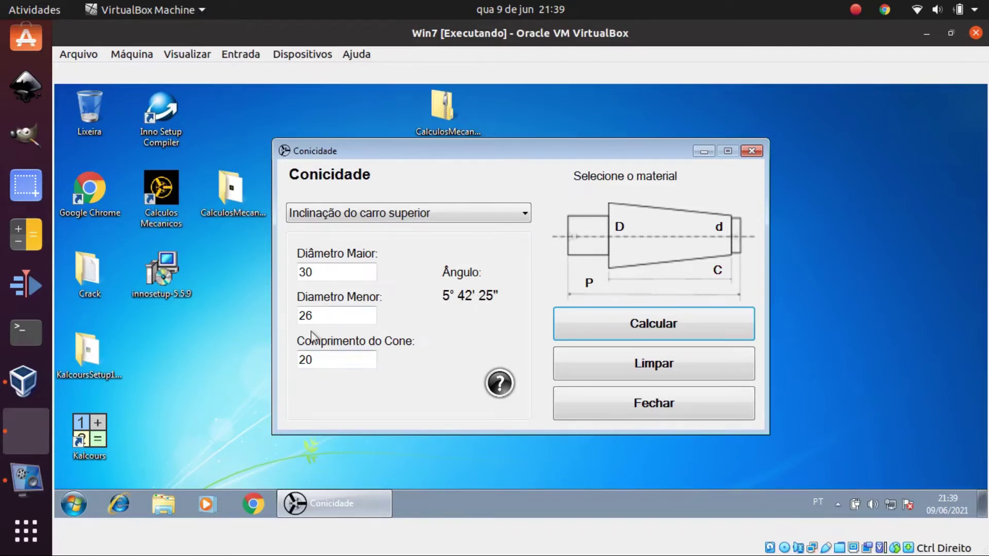
Calculate the Deslocamento do contraponta for major diameter 50, minor diameter 48, cone length 80 and part length 120.
left_click(518, 218)
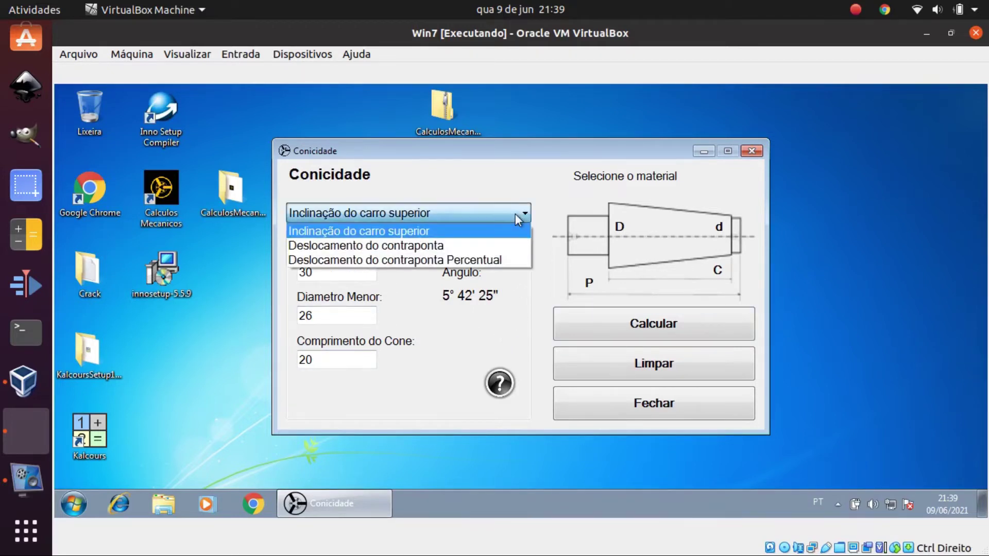
left_click(434, 245)
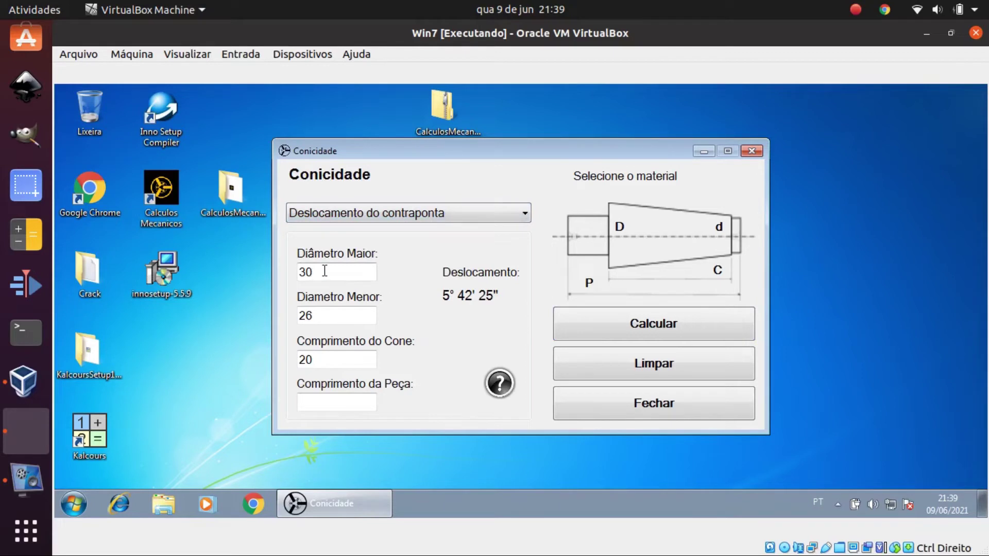
left_click_drag(325, 269, 268, 268)
type("50")
key("Tab")
type("48")
key("Tab")
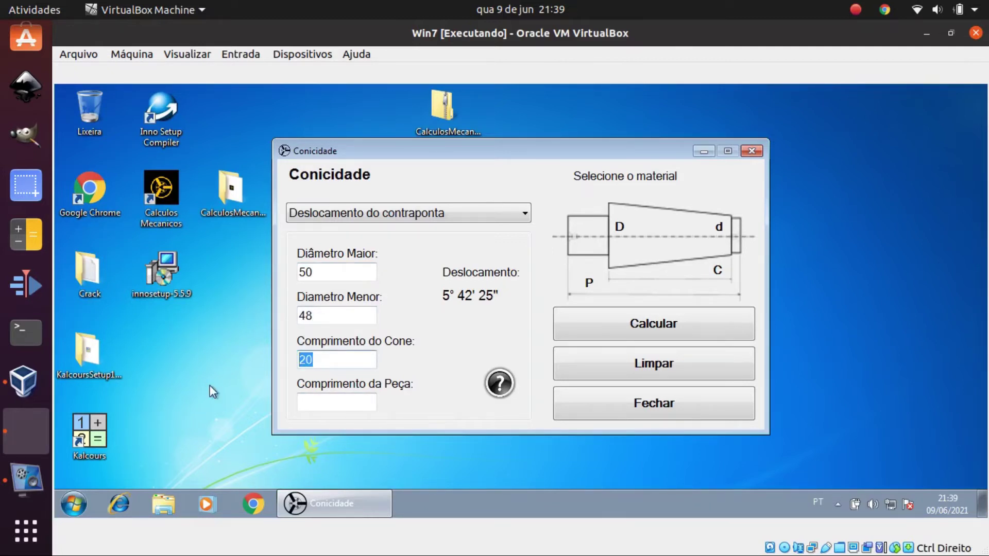
type("80")
left_click(330, 404)
type("120")
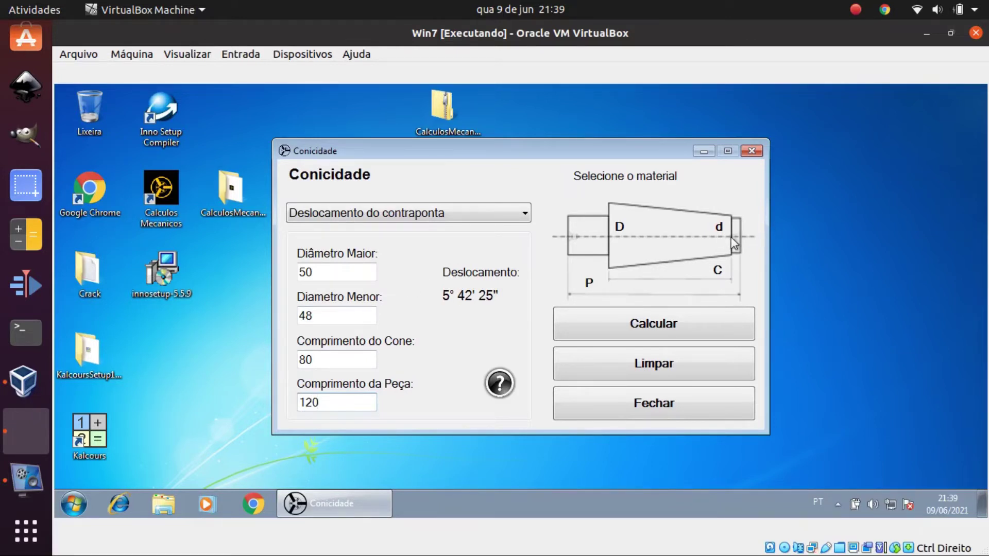
left_click(665, 333)
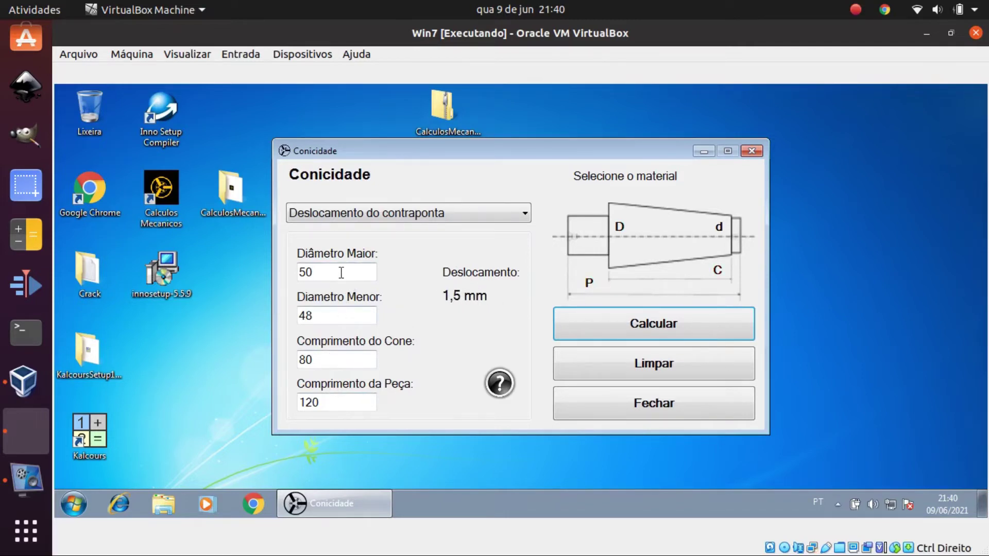
Choose Deslocamento do contraponta Percentual and calculate the offset for a taper percentage of 5.
left_click(483, 211)
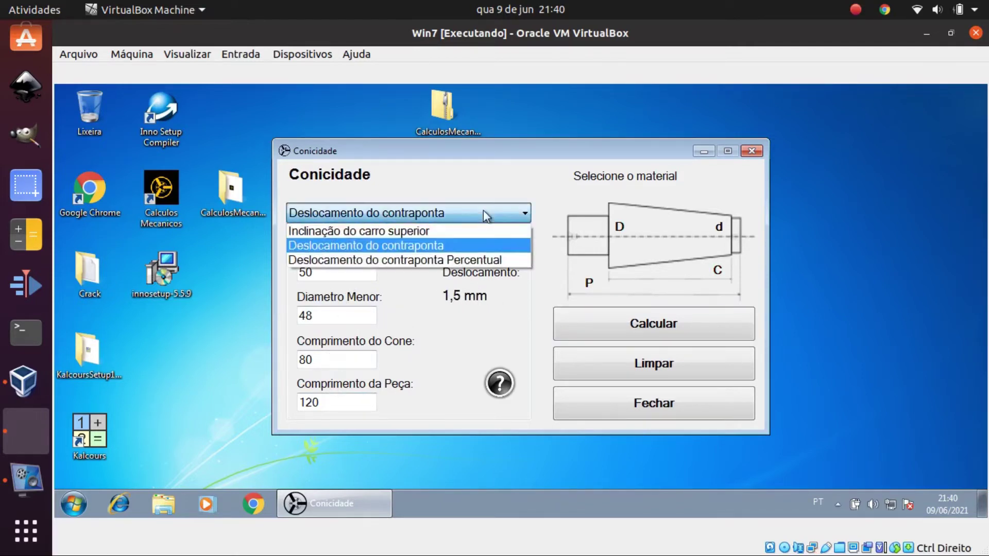
left_click(443, 261)
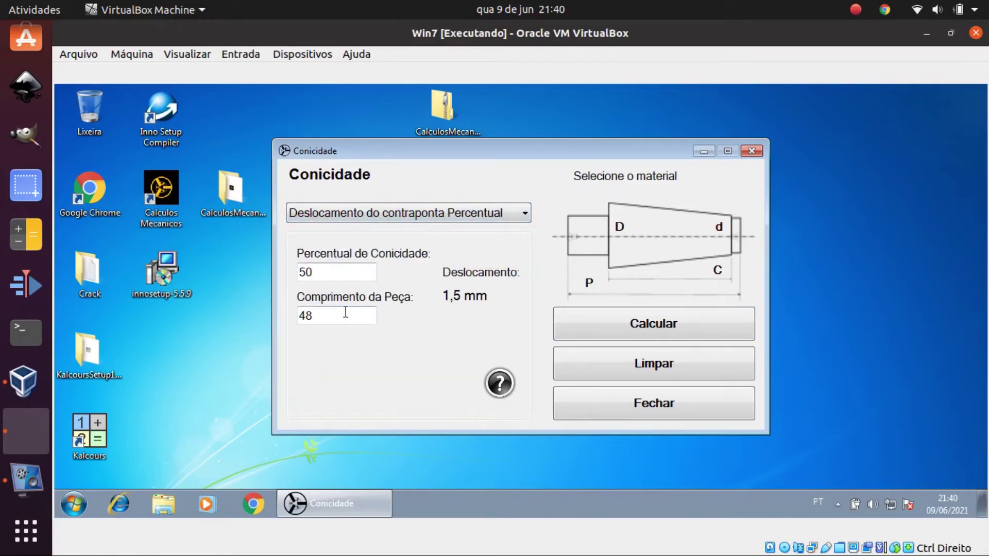
left_click_drag(359, 321, 263, 327)
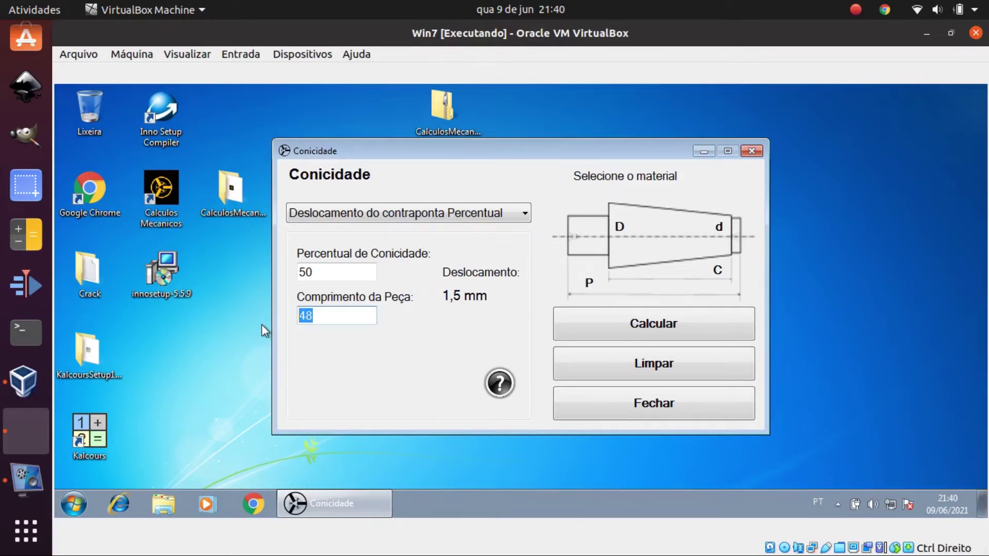
double_click(323, 276)
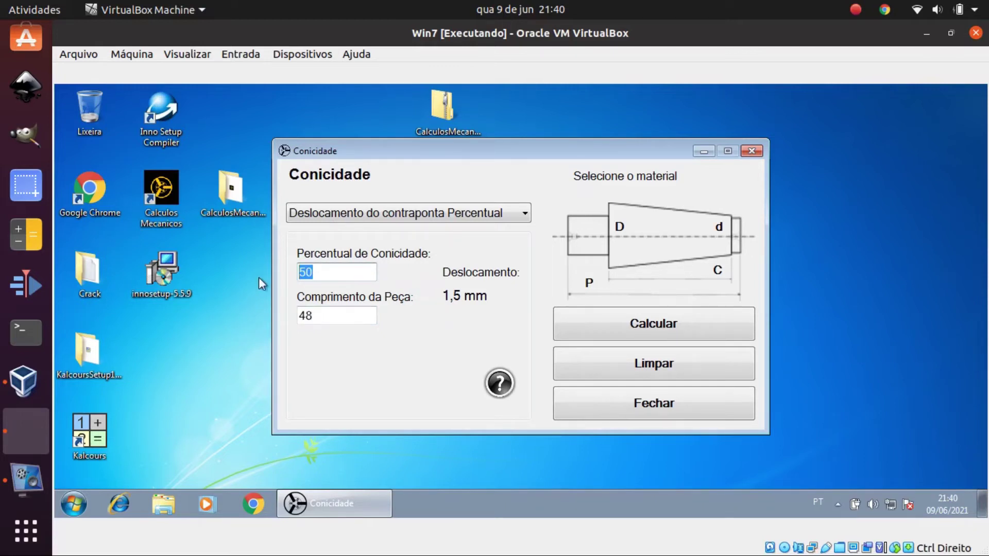
type("5")
left_click(682, 326)
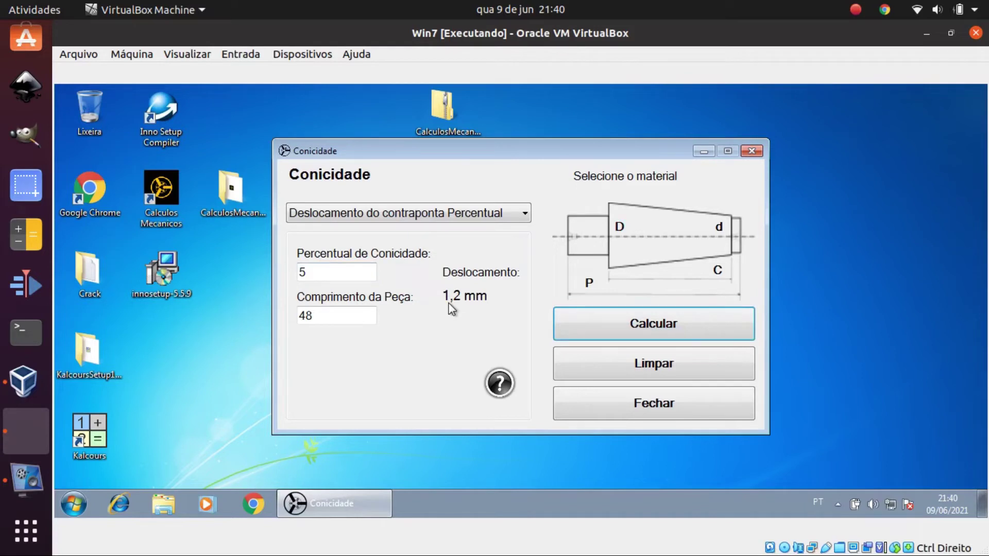
Recalculate the percentage tailstock offset with a taper of 6, and clear the taper form.
double_click(303, 272)
type("6")
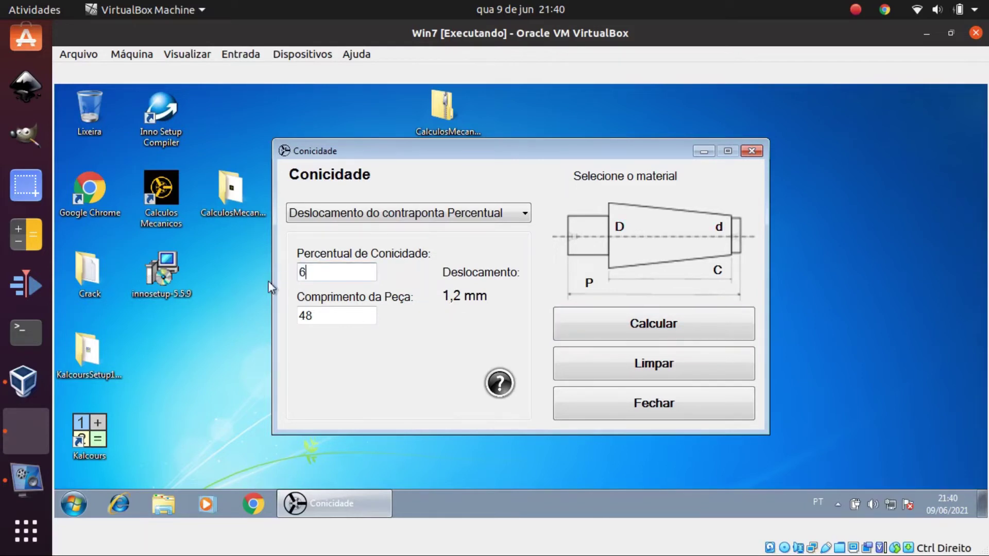
left_click(698, 318)
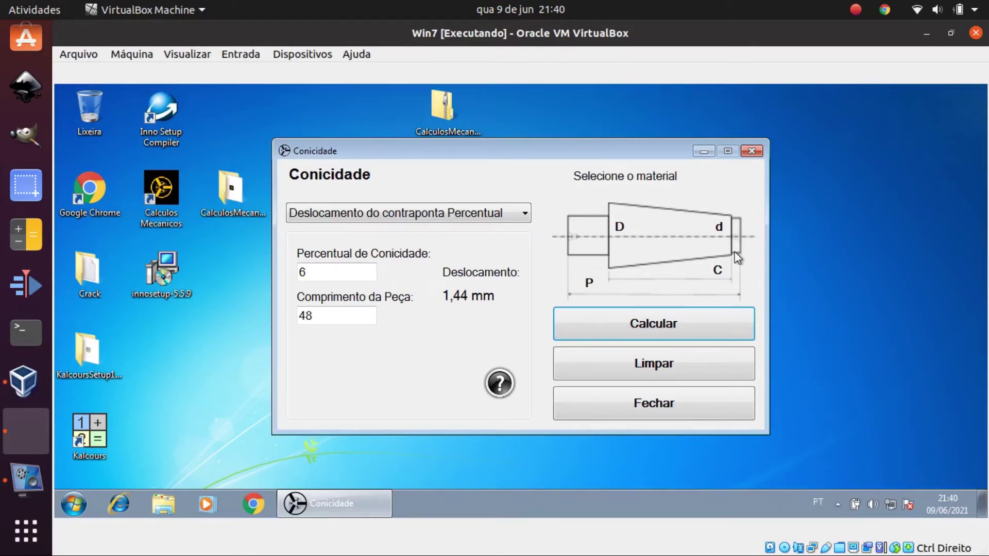
left_click(682, 363)
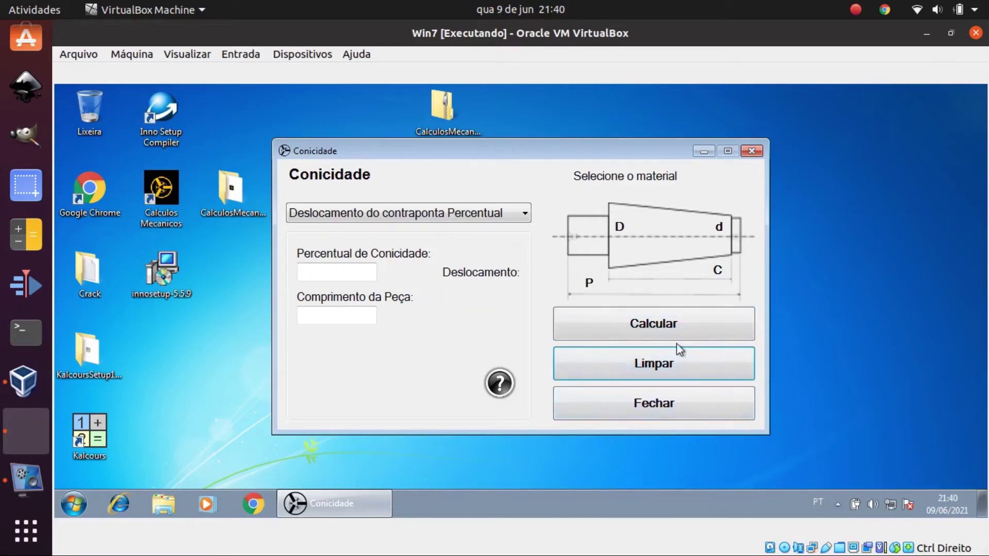
Close the Conicidade calculator and open the RPM calculator for turning.
left_click(676, 403)
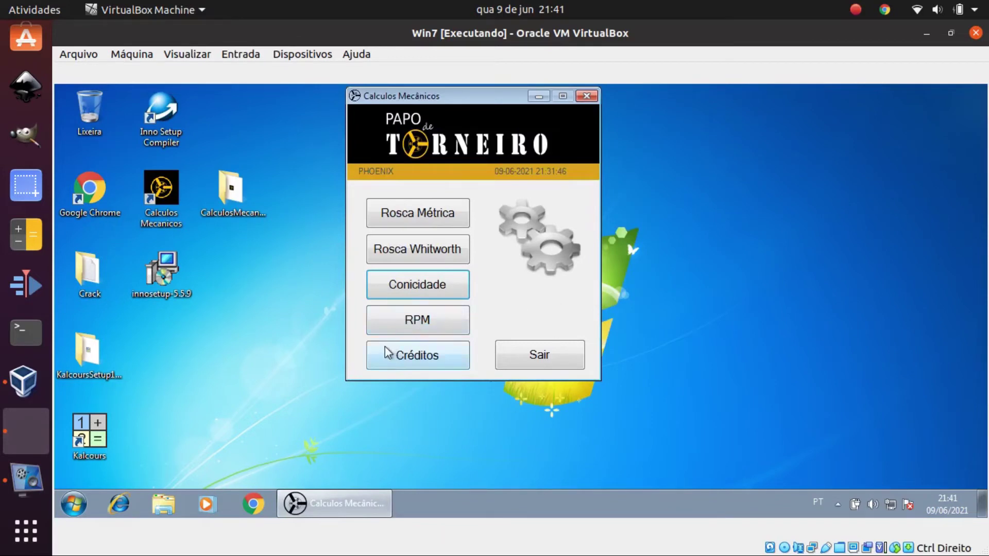
left_click(425, 328)
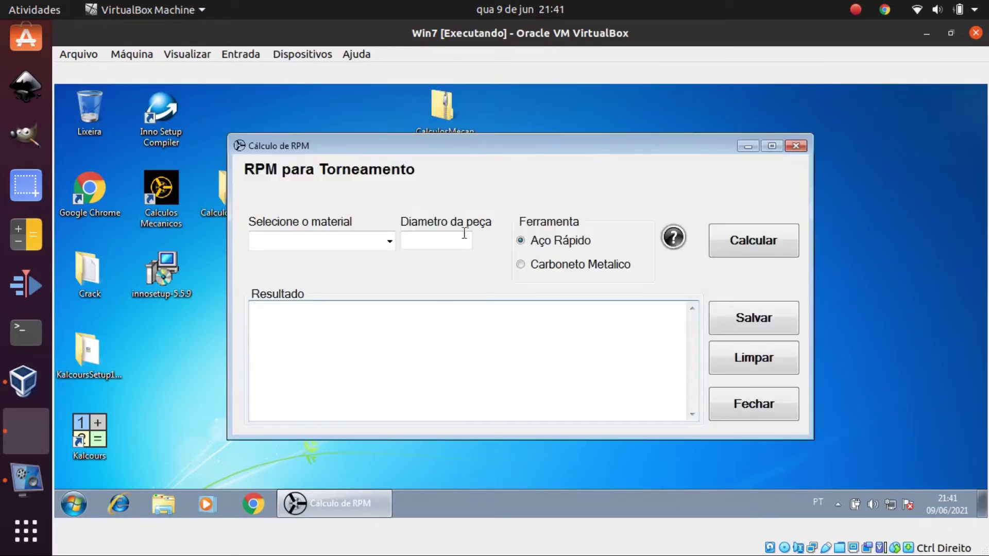
left_click_drag(505, 148, 506, 118)
Calculate the turning RPM for Aço 1045 with part diameter 30 and an Aço Rápido tool, and highlight the roughing and finishing speeds.
left_click(391, 212)
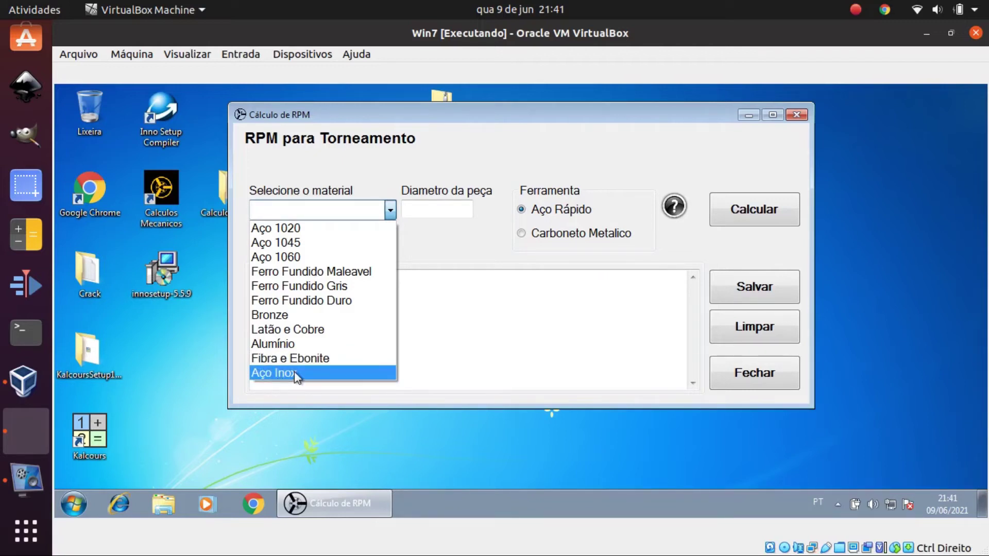
left_click(298, 245)
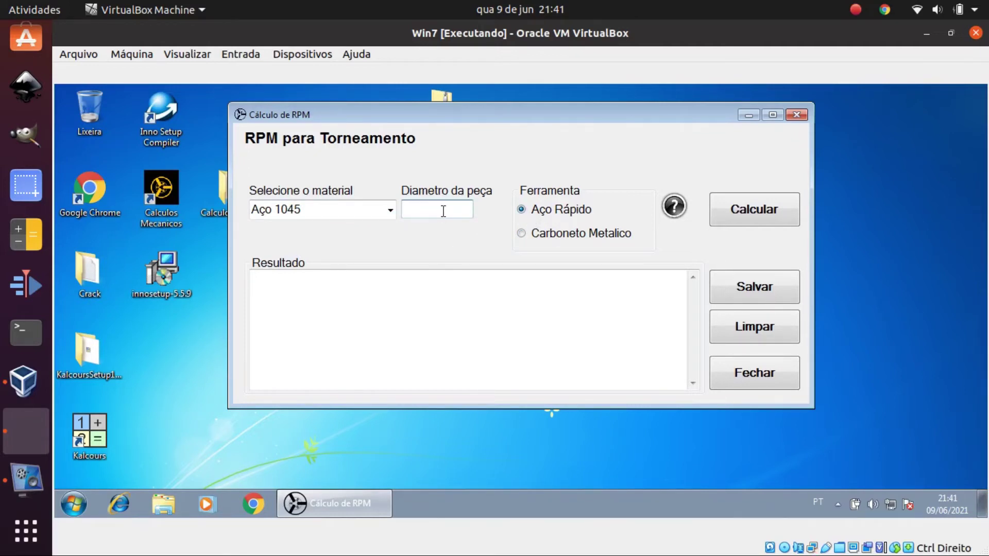
type("30")
left_click(771, 215)
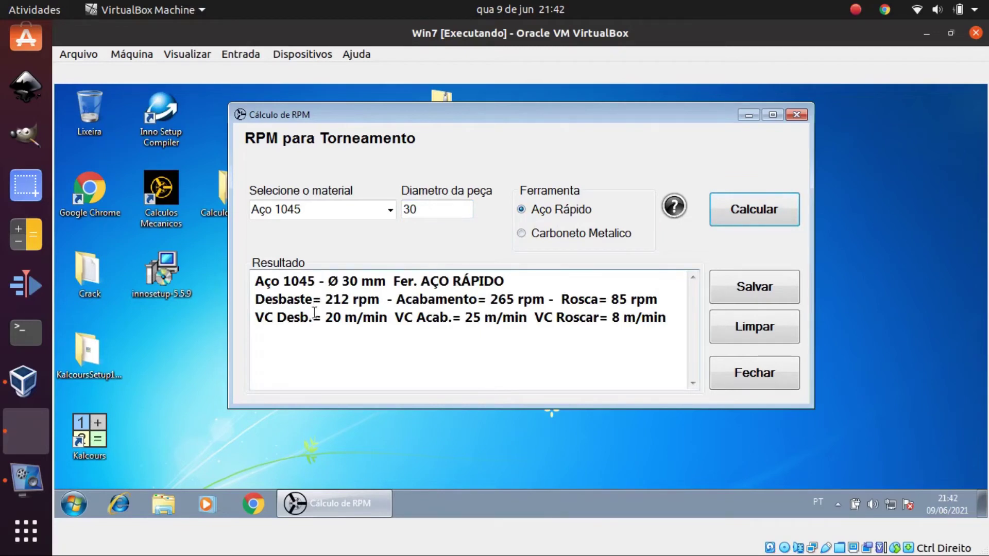
left_click_drag(322, 300, 349, 299)
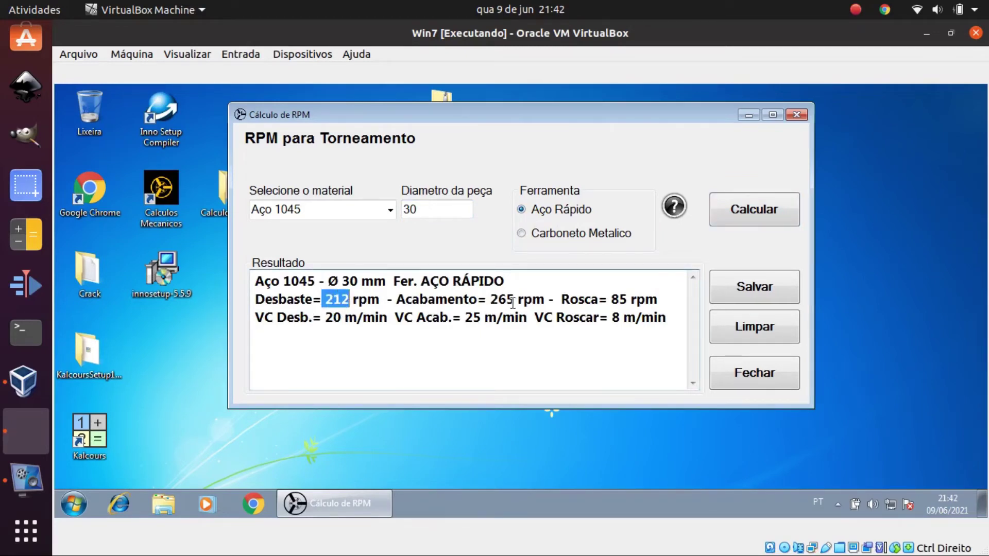
left_click_drag(490, 299, 507, 299)
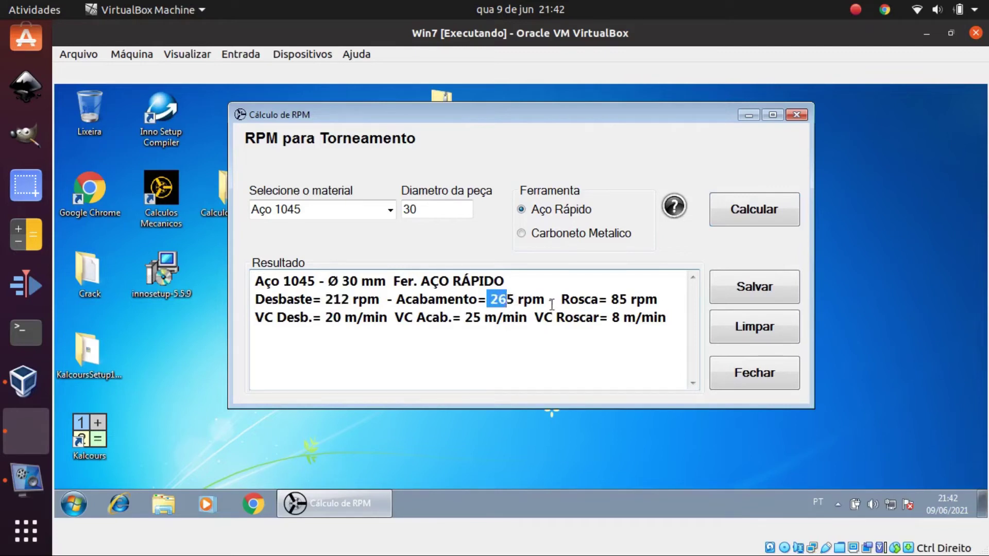
Highlight the threading speed and the line of cutting speeds in the 30 mm turning result.
left_click_drag(611, 299, 628, 299)
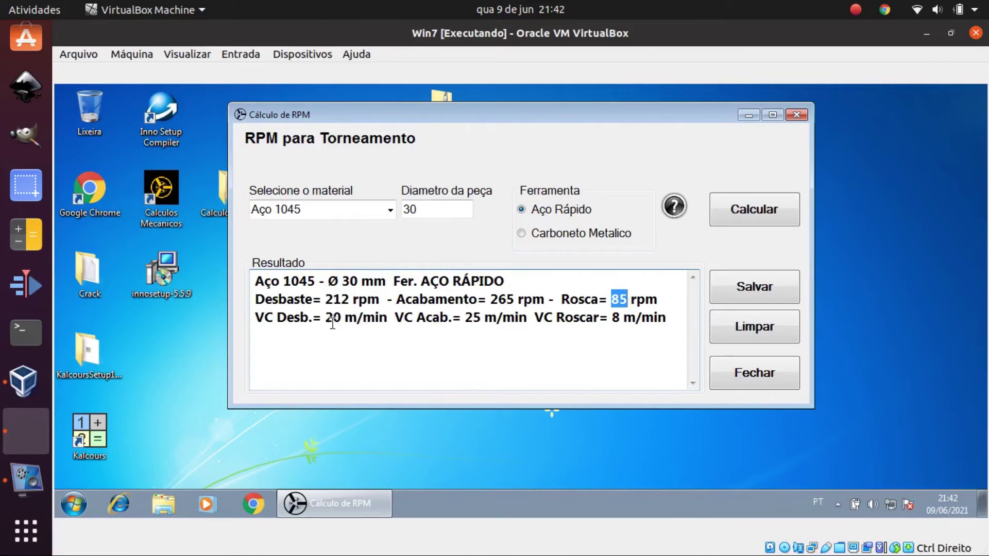
left_click_drag(322, 319, 669, 332)
left_click(639, 360)
Calculate the turning RPM for Aço 1045 with part diameter 10 and the Aço Rápido tool.
left_click(390, 211)
left_click(392, 212)
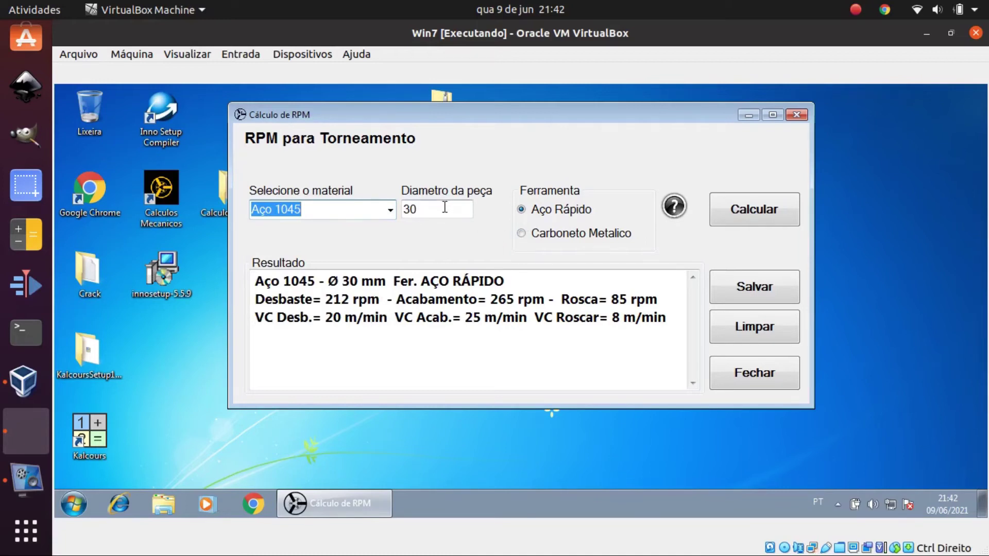
key("Tab")
type("10")
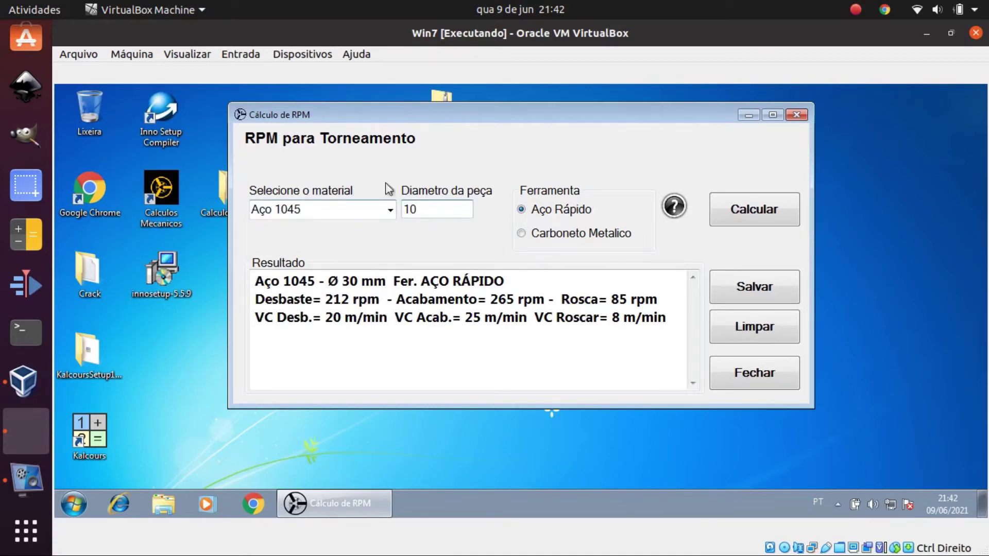
left_click(756, 206)
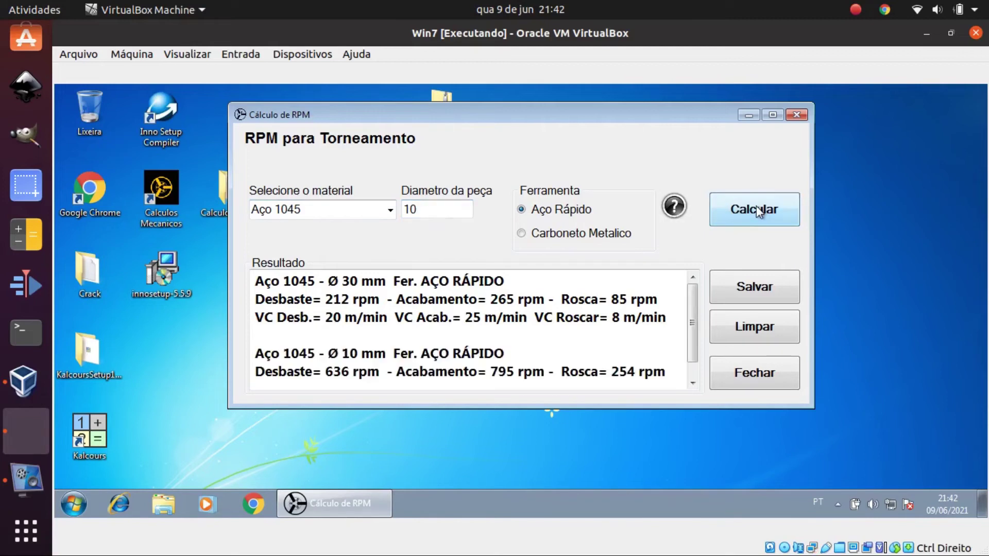
scroll(697, 325, "down", 1)
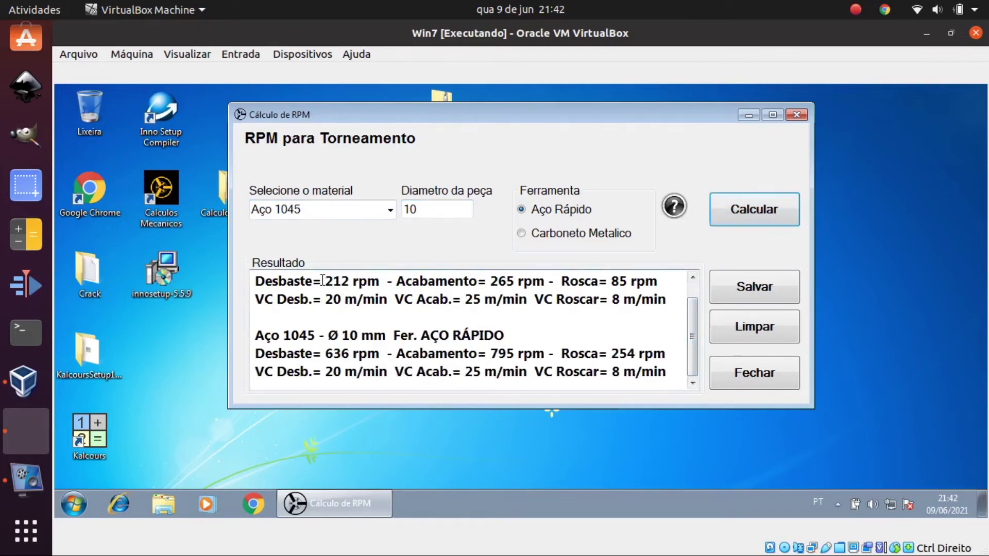
Compare the roughing speeds of the 30 mm and 10 mm results by highlighting each value.
left_click_drag(323, 280, 349, 278)
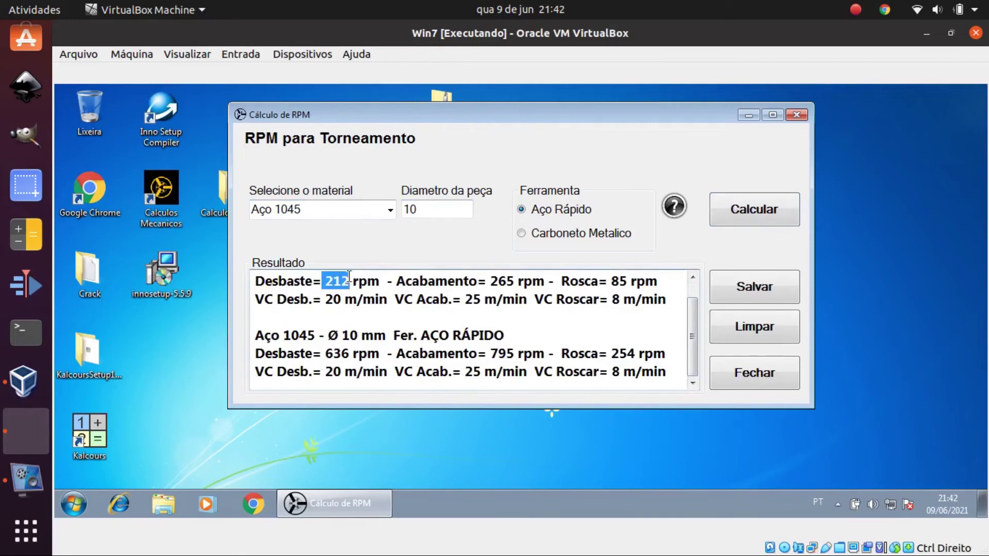
left_click_drag(327, 354, 351, 354)
mouse_move(694, 332)
left_mouse_down()
mouse_move(694, 299)
mouse_move(703, 375)
mouse_move(702, 324)
mouse_move(704, 340)
left_mouse_up()
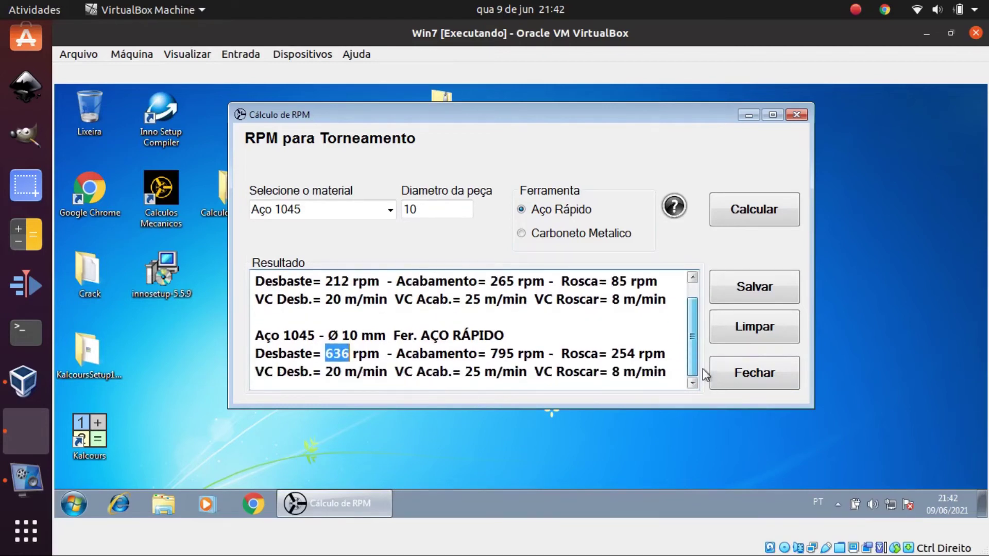
Recalculate the turning RPM for the 10 mm Aço 1045 part with a Carboneto Metalico tool.
left_click(446, 212)
left_click(327, 212)
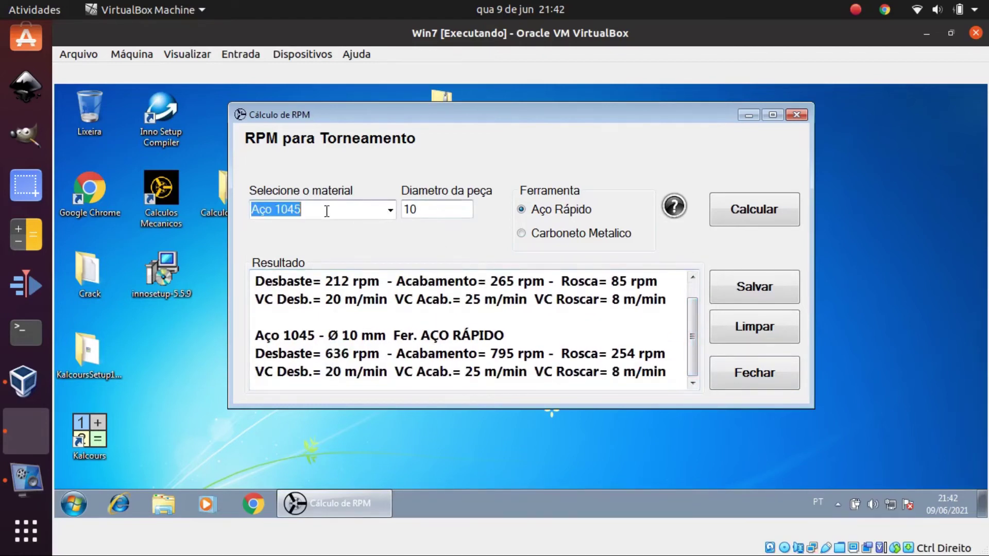
left_click(327, 212)
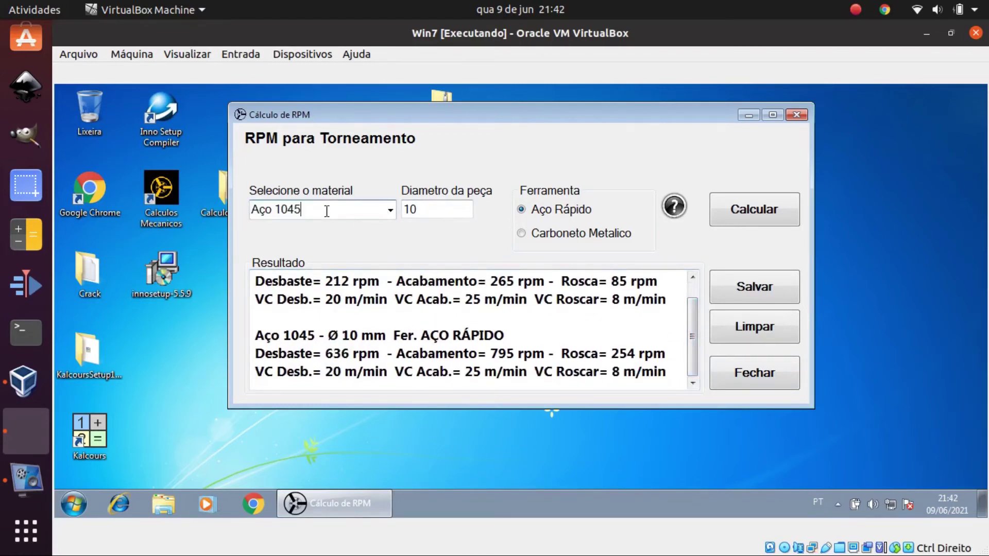
left_click(538, 235)
left_click(759, 213)
left_click_drag(691, 307, 691, 366)
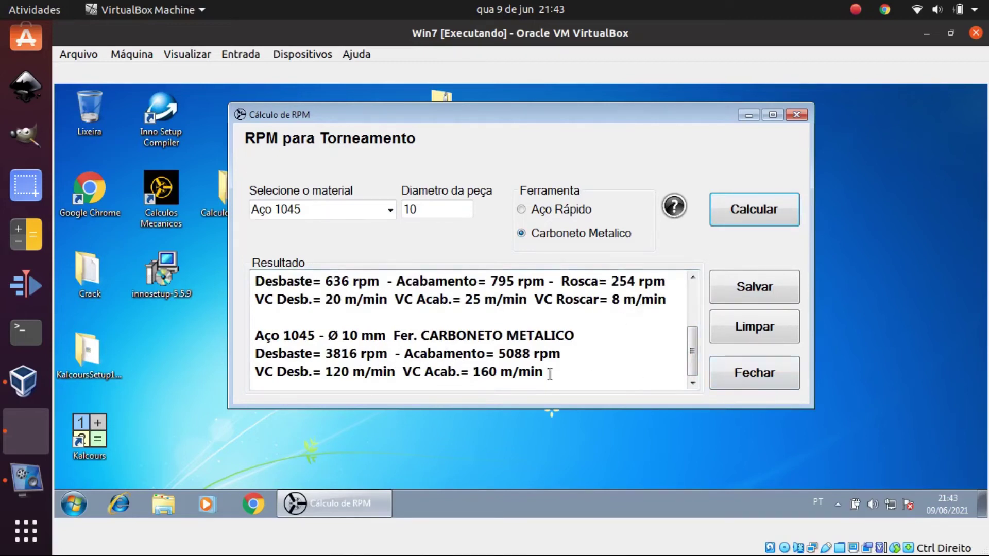
Save the turning results as a text file named RPM in the Documentos library.
left_click(756, 291)
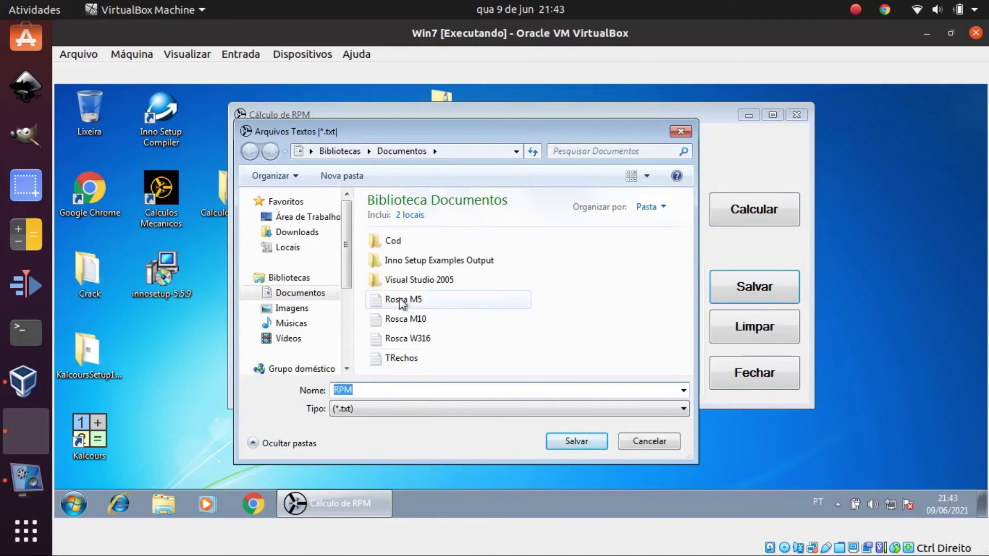
left_click(586, 444)
left_click(573, 336)
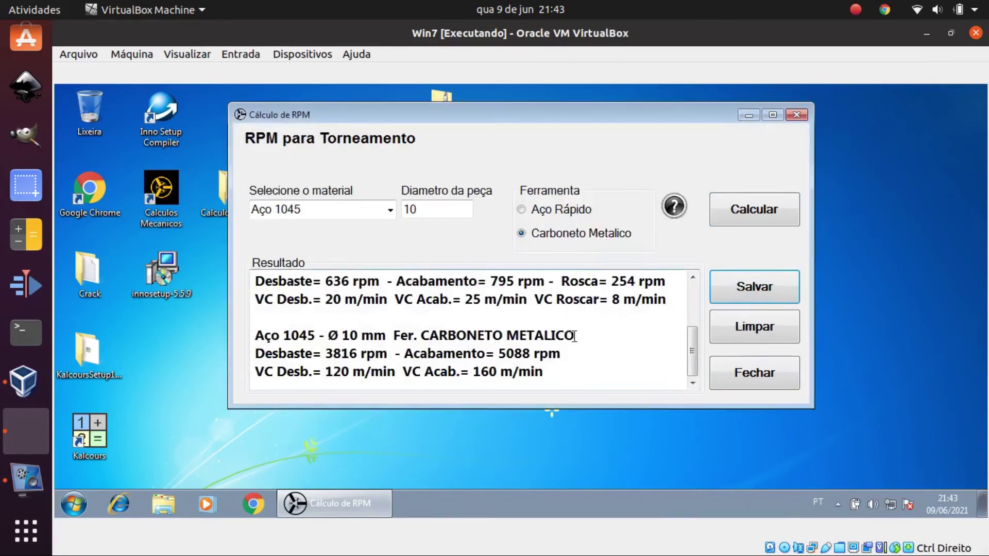
Review the list of turning results from its beginning and close the RPM calculator.
left_click_drag(692, 335, 689, 305)
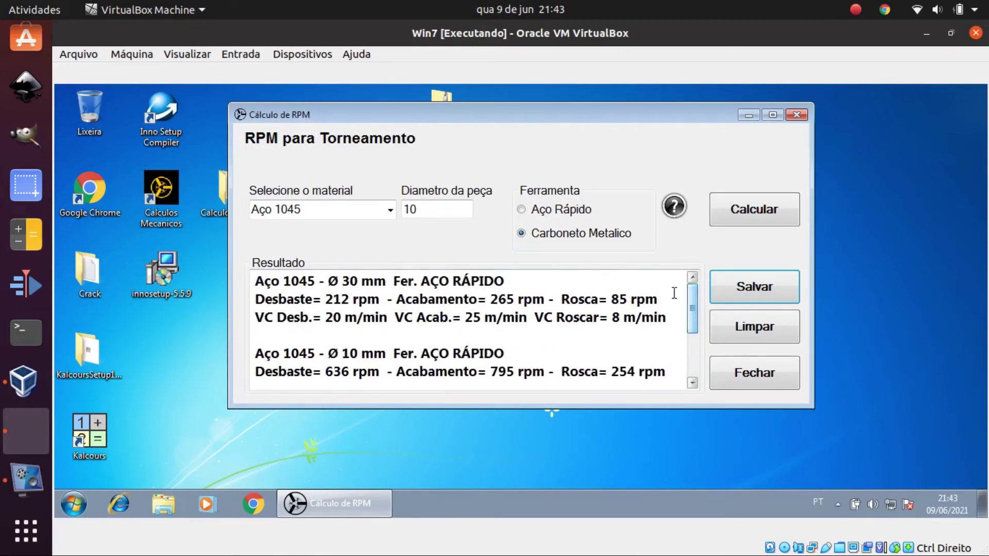
mouse_move(585, 116)
left_mouse_down()
mouse_move(502, 58)
mouse_move(576, 109)
mouse_move(583, 126)
mouse_move(592, 111)
left_mouse_up()
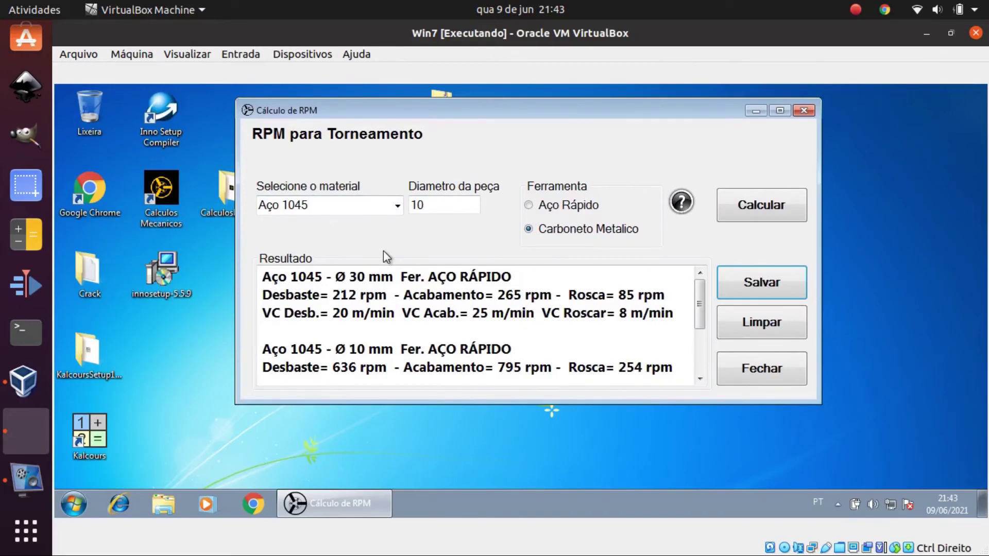
left_click_drag(562, 109, 601, 111)
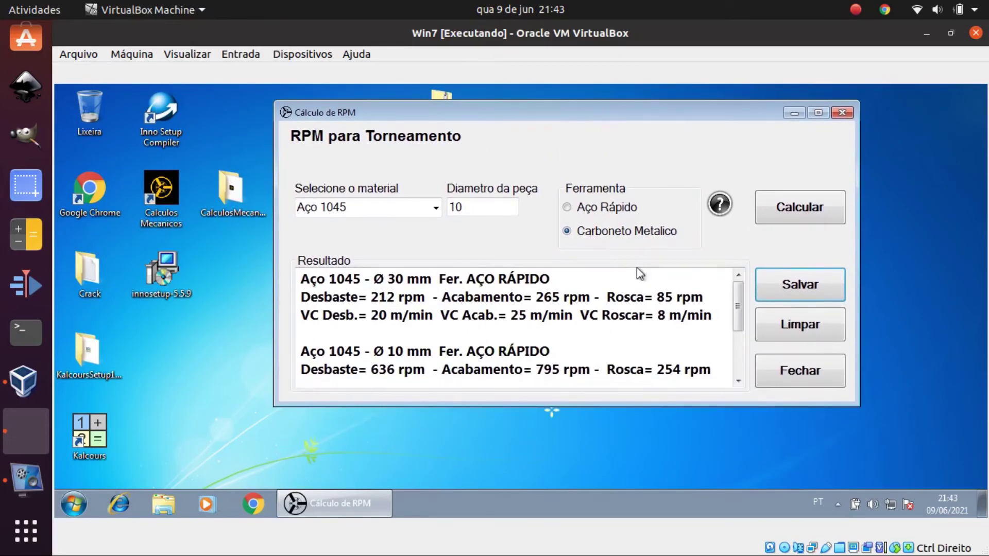
left_click(804, 381)
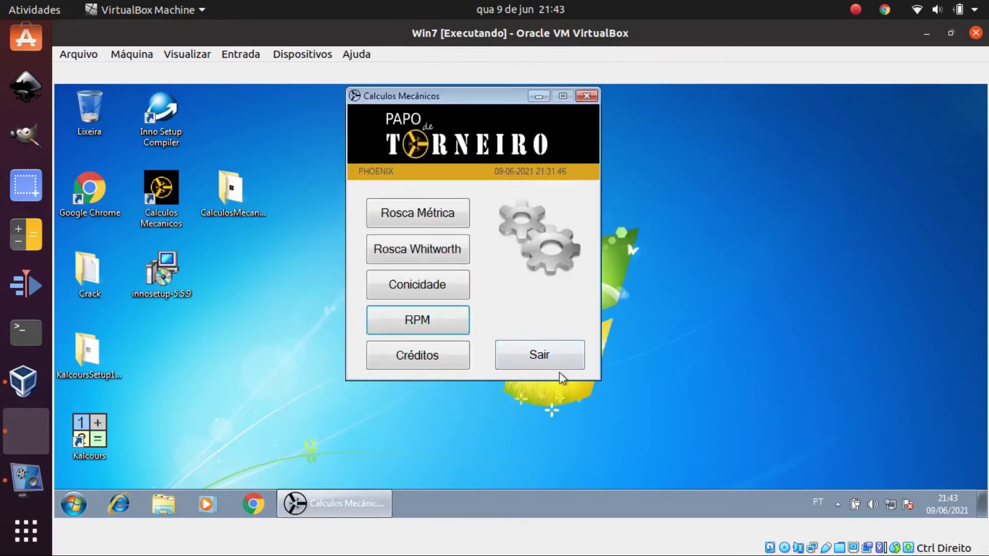
Exit the Calculos Mecânicos program and confirm the closing message.
left_click_drag(457, 103, 430, 101)
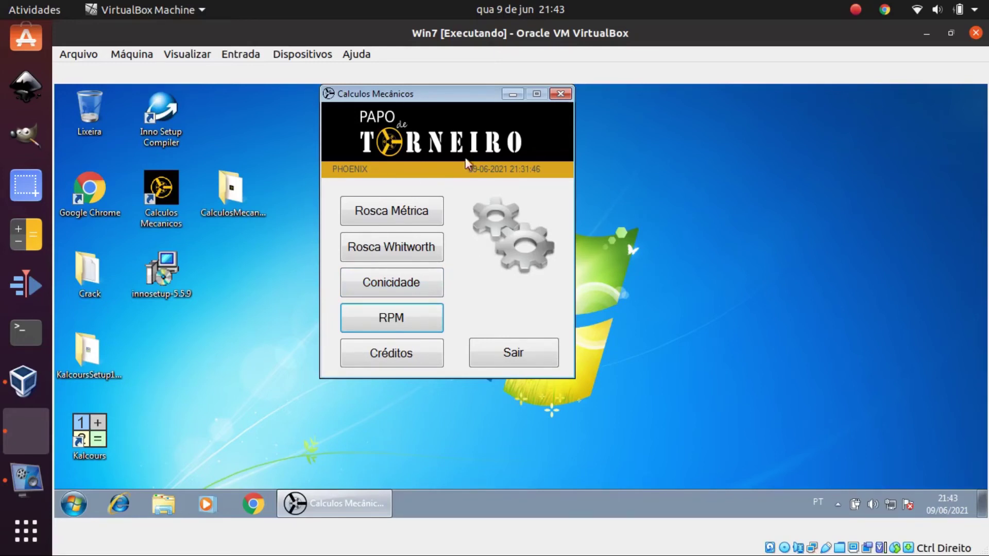
left_click_drag(439, 94, 458, 120)
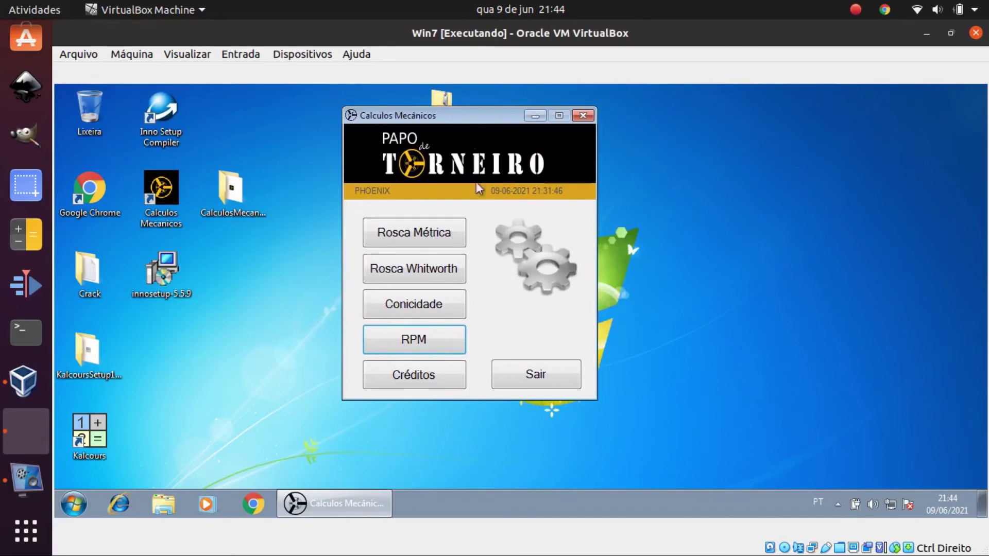
mouse_move(471, 117)
left_mouse_down()
mouse_move(466, 100)
mouse_move(469, 113)
left_mouse_up()
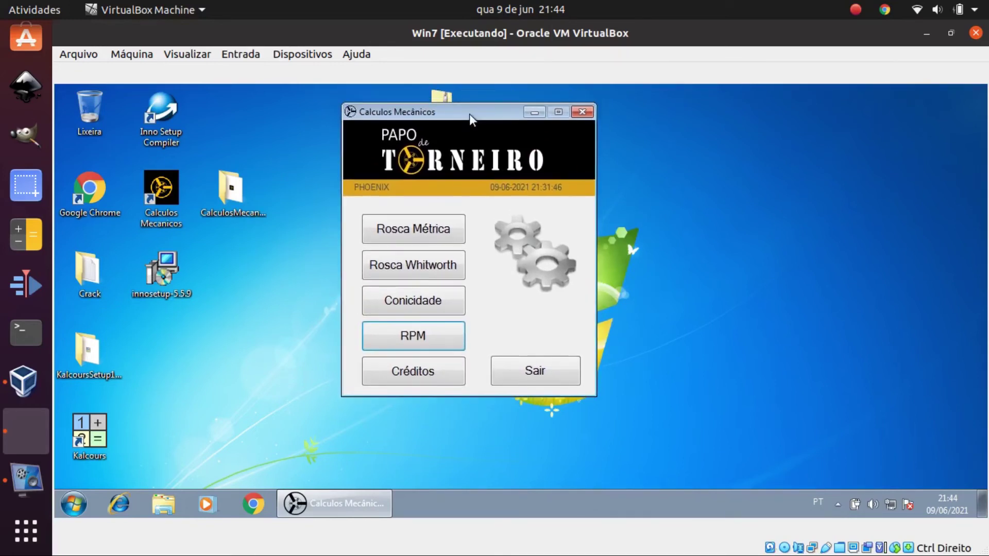
left_click(542, 374)
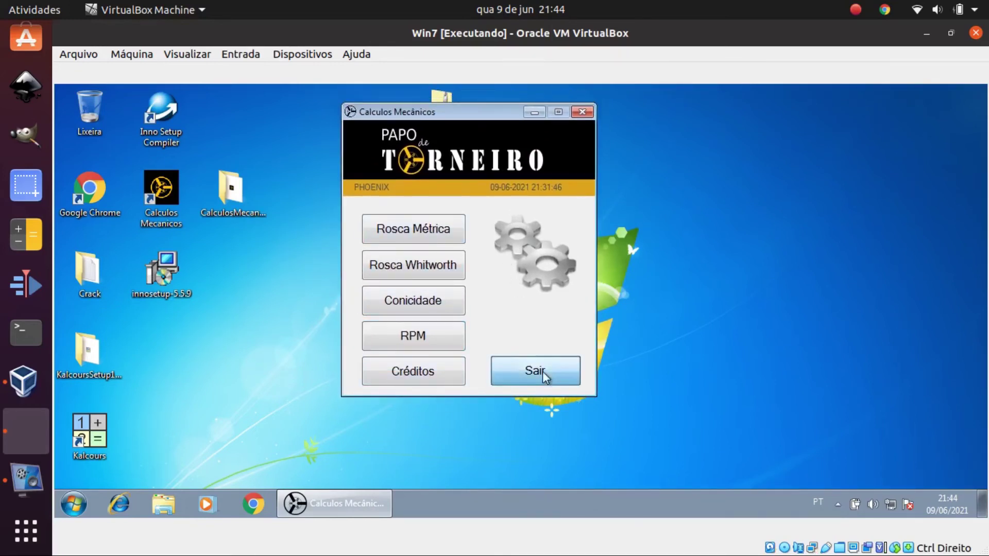
left_click(514, 349)
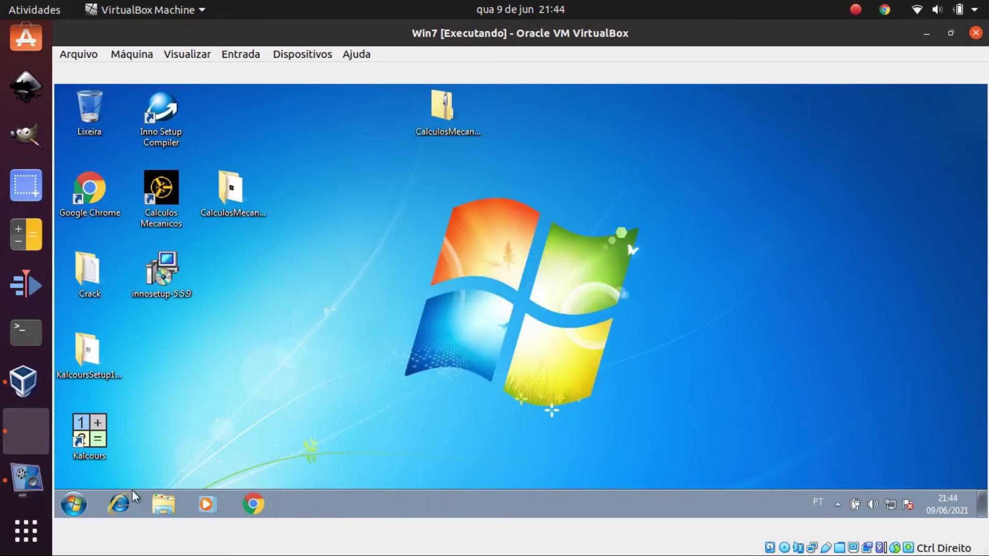
Examine the program entries in the Papo de Torneiro folder of the Windows Start menu, and close the menu.
left_click(74, 504)
left_click(490, 390)
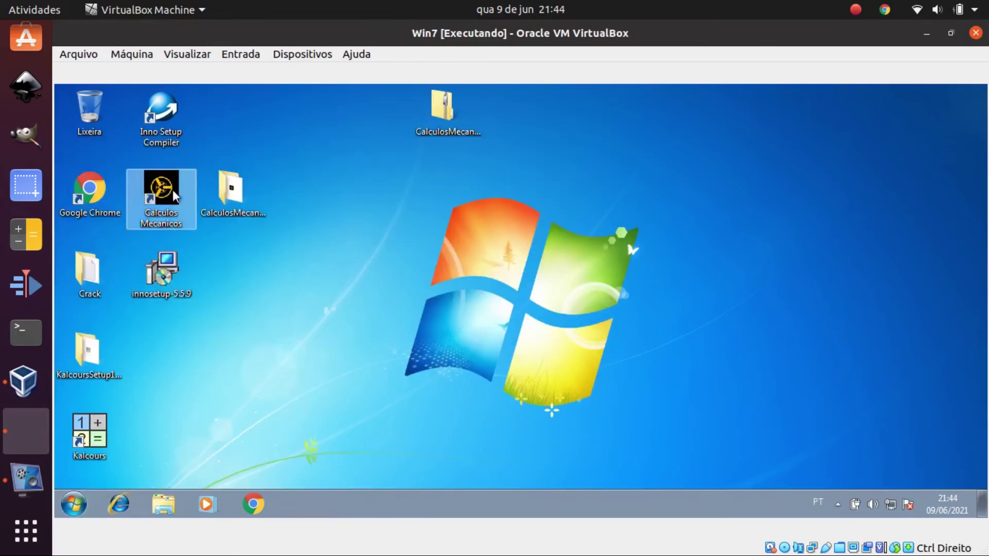
left_click(72, 508)
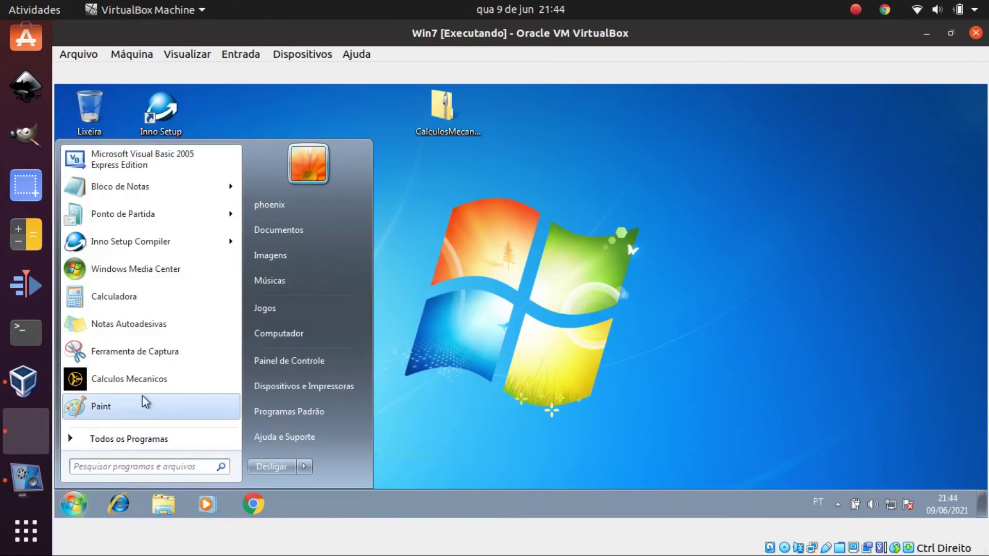
left_click(114, 441)
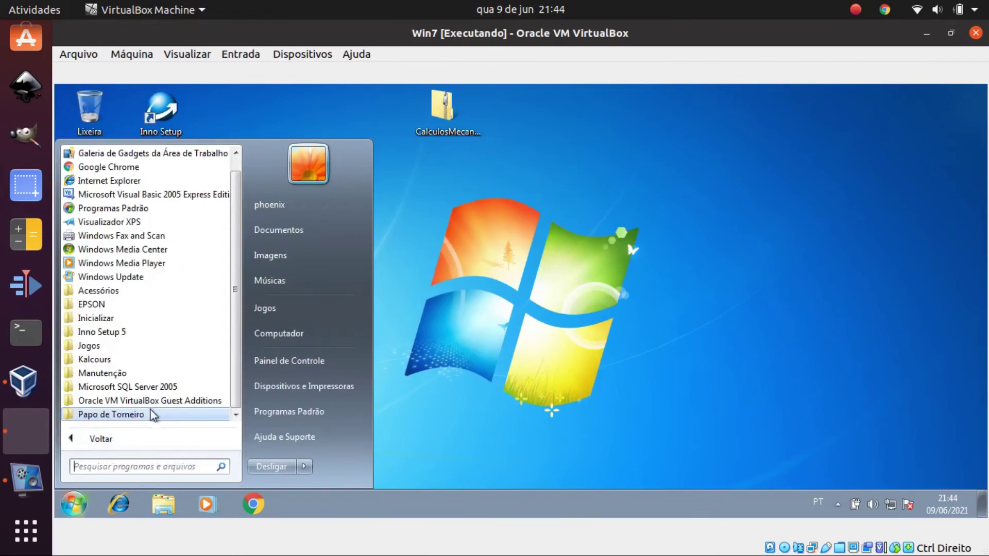
left_click(98, 415)
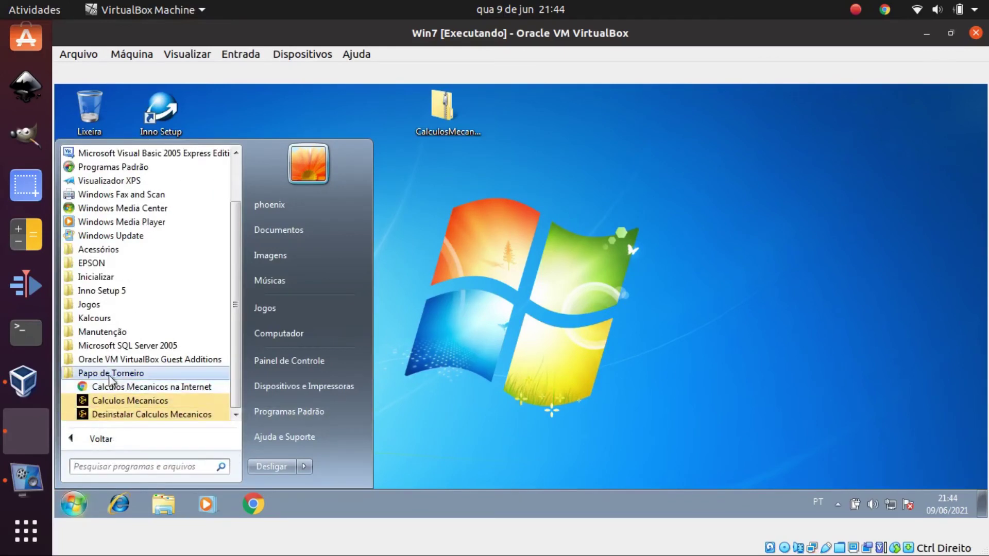
left_click(129, 440)
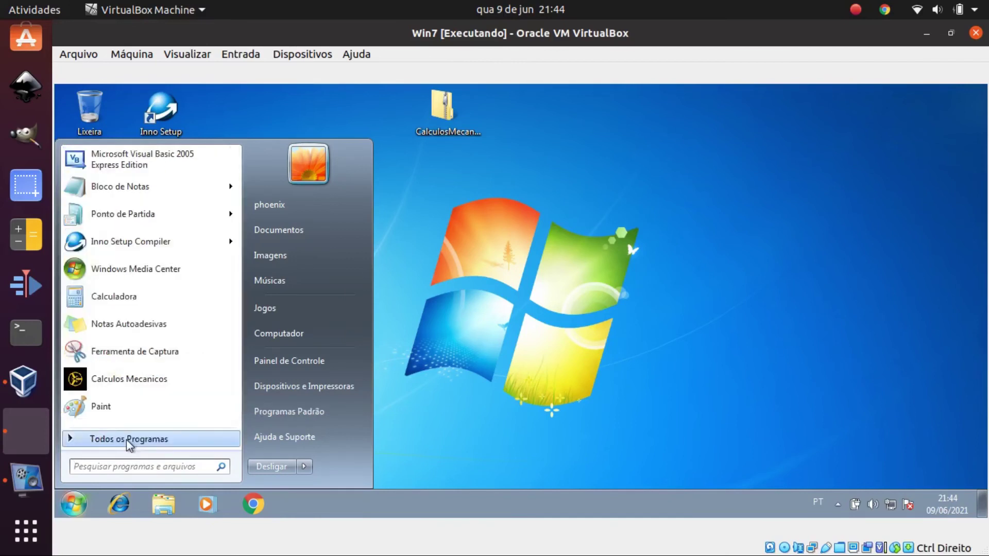
left_click(543, 355)
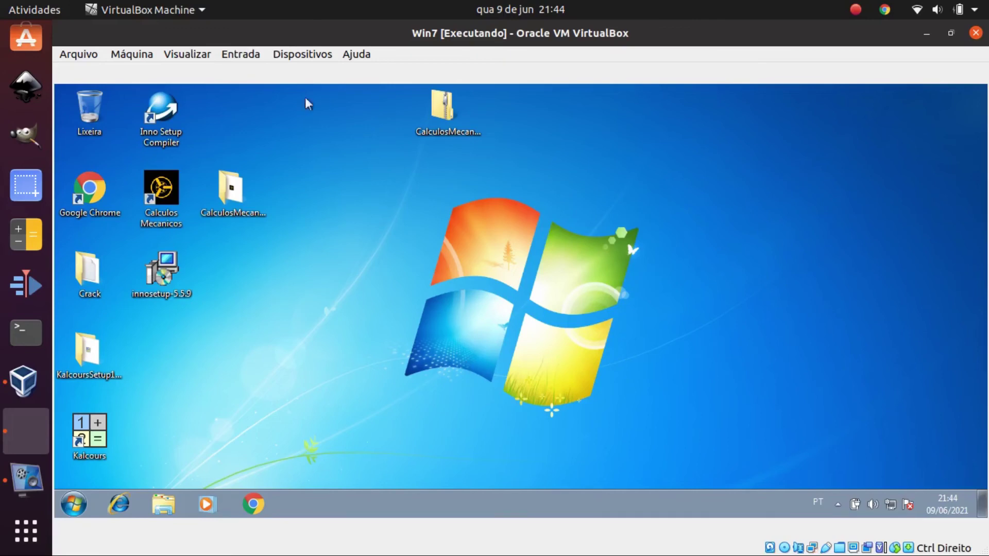
left_click(951, 34)
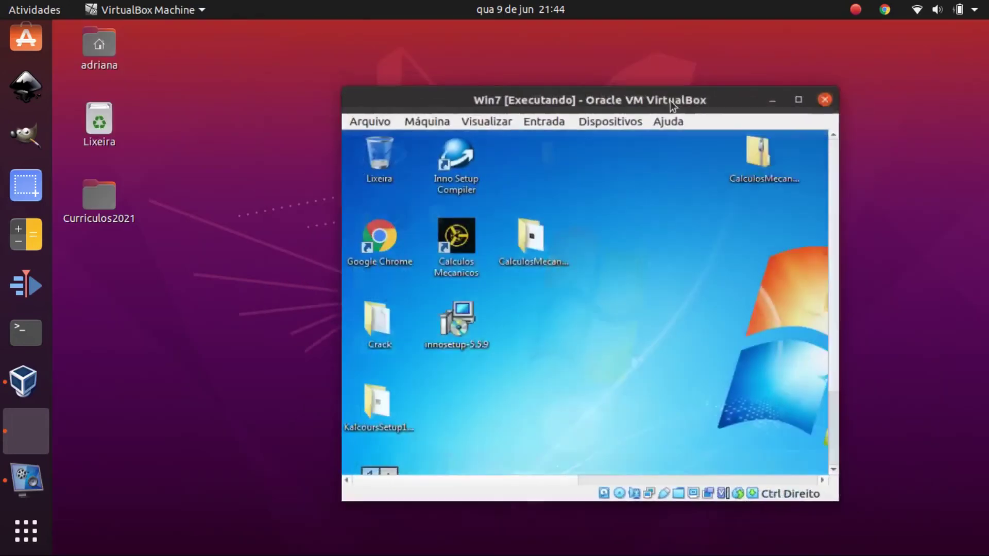
left_click_drag(606, 107, 608, 21)
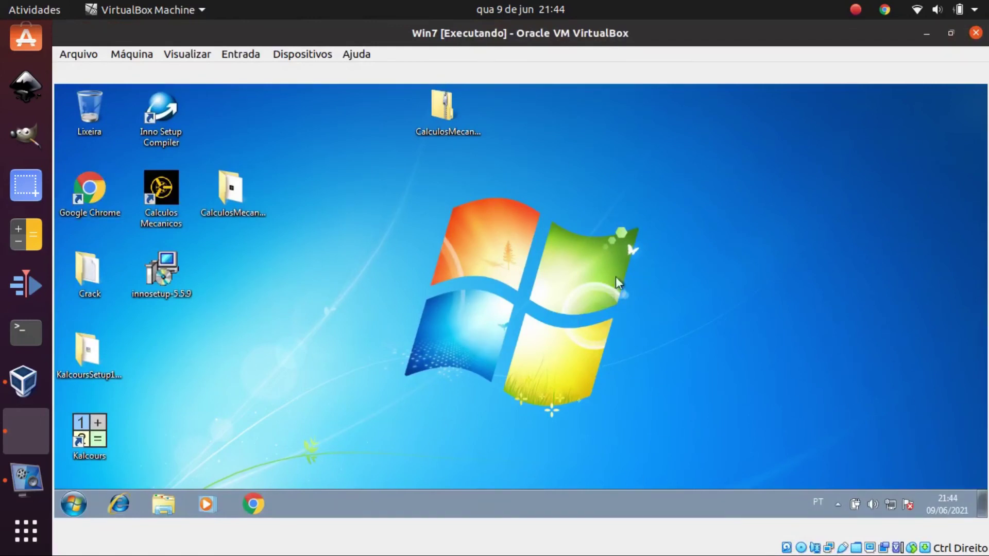
left_click_drag(695, 30, 690, 60)
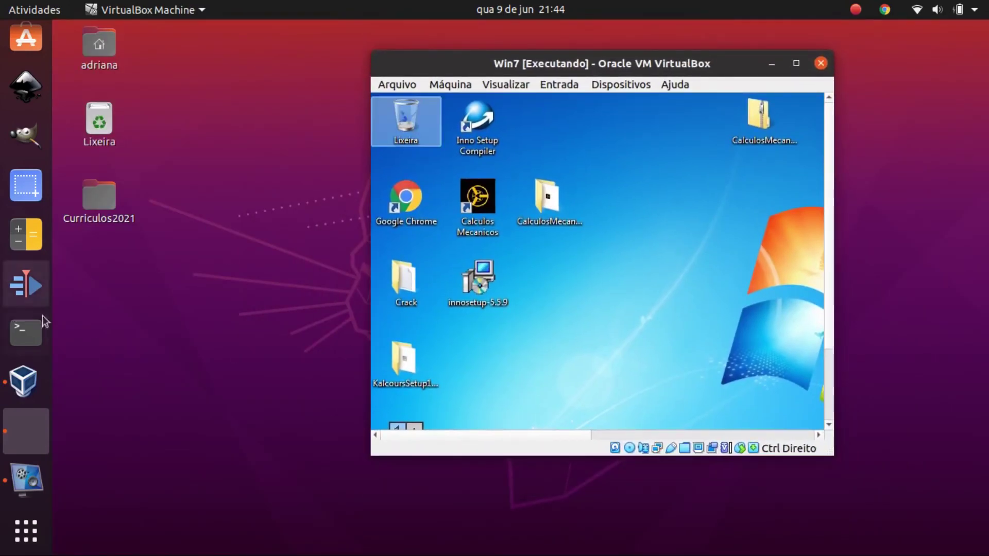
left_click_drag(652, 63, 597, 3)
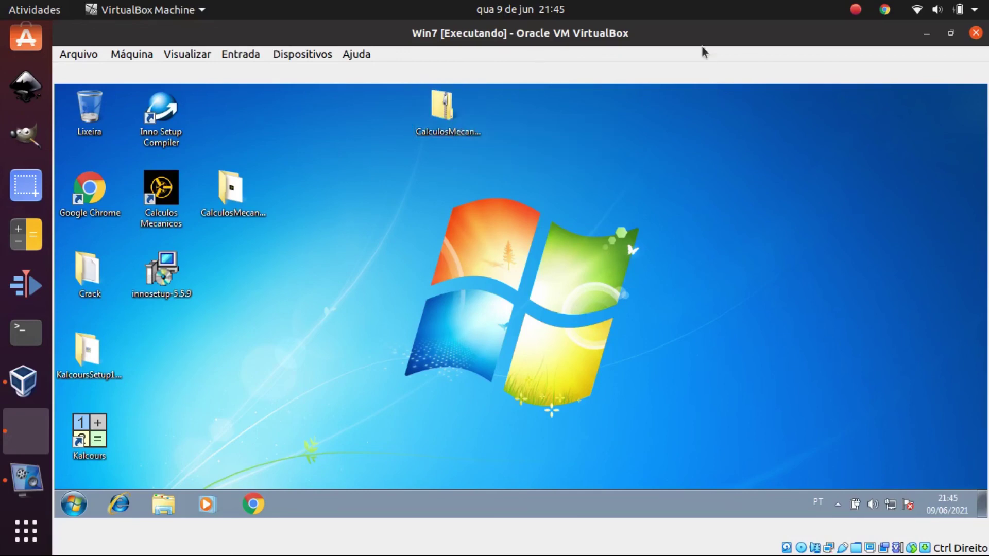
left_click_drag(693, 33, 566, 21)
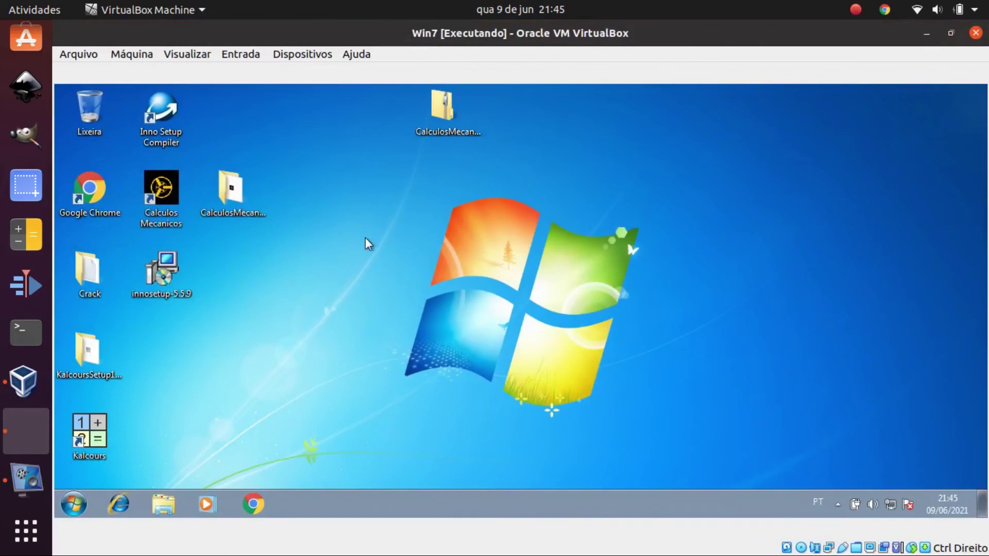